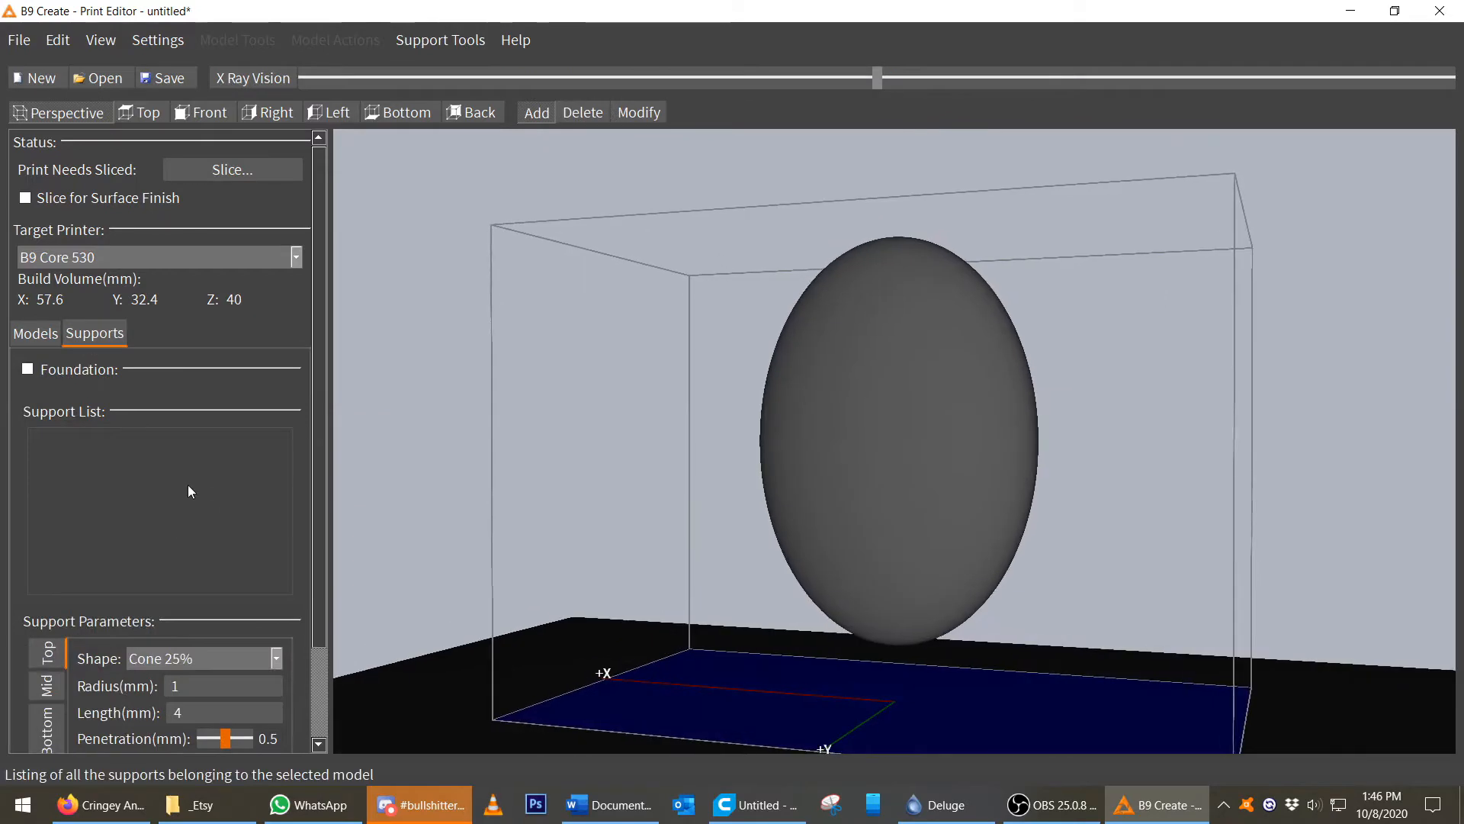
Choose the Cone 25% top shape and apply the Heavy support preset.
scroll(276, 491, down, 2)
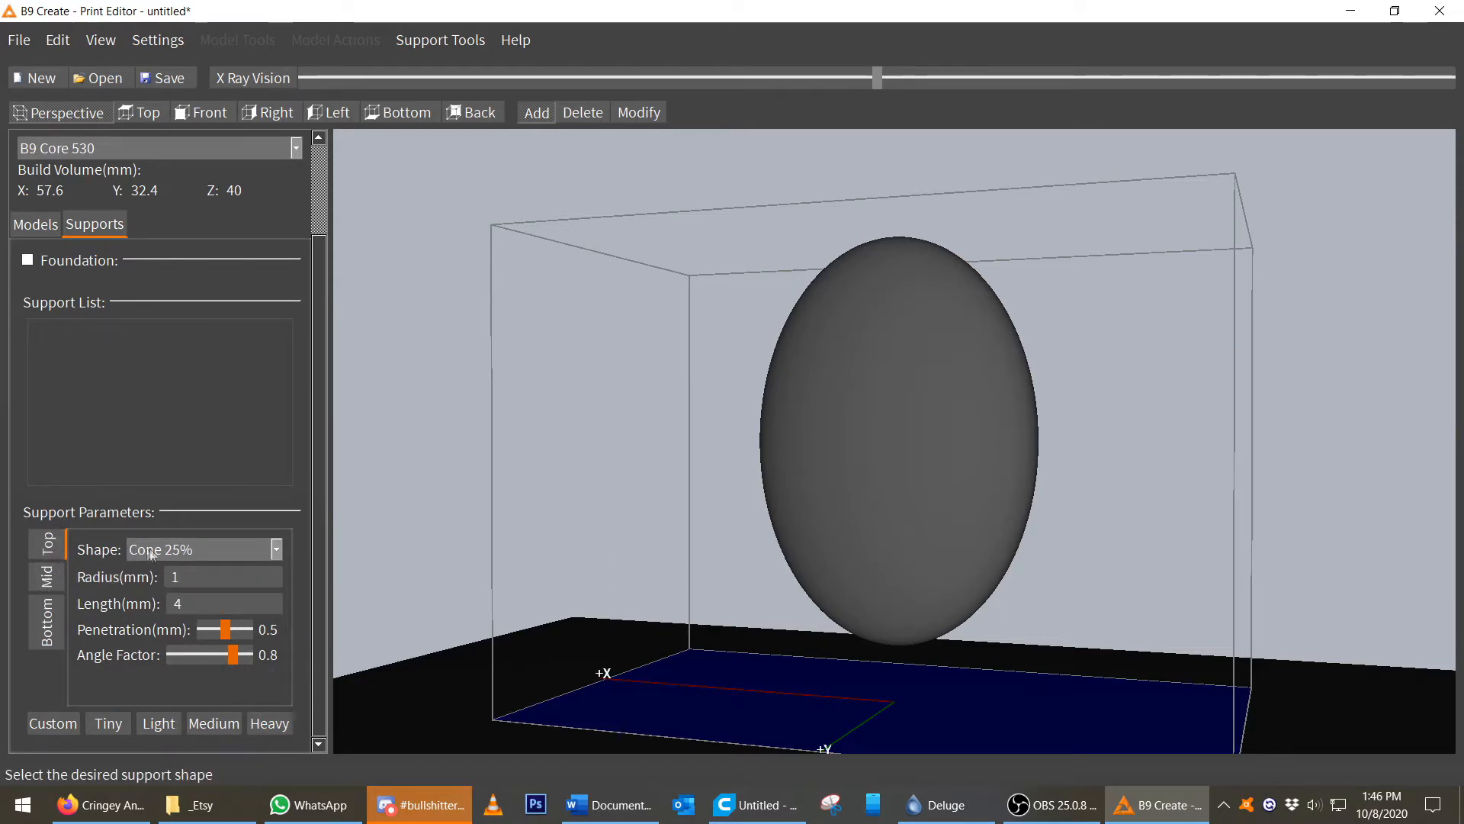
click(276, 550)
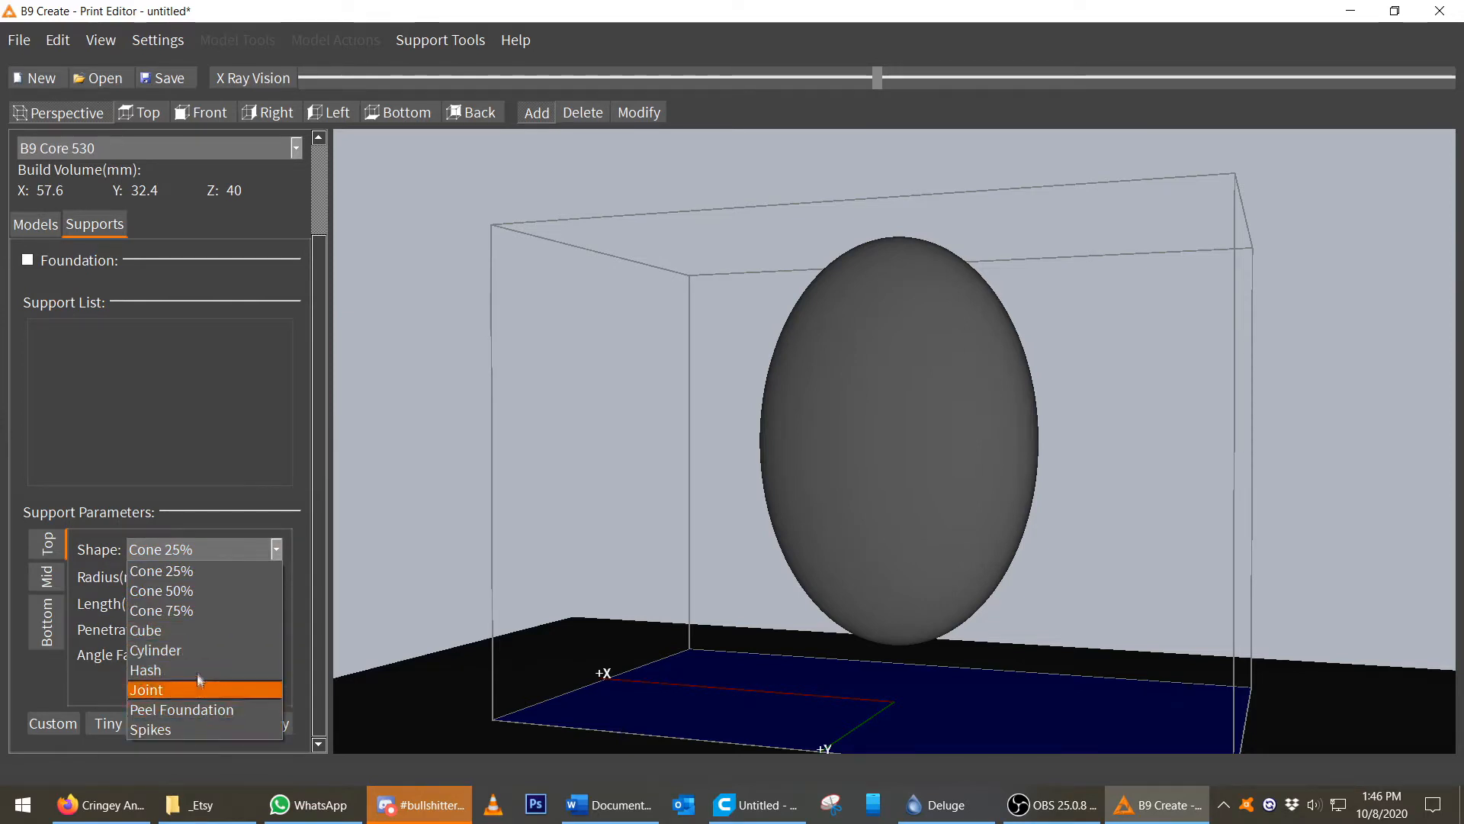
click(189, 573)
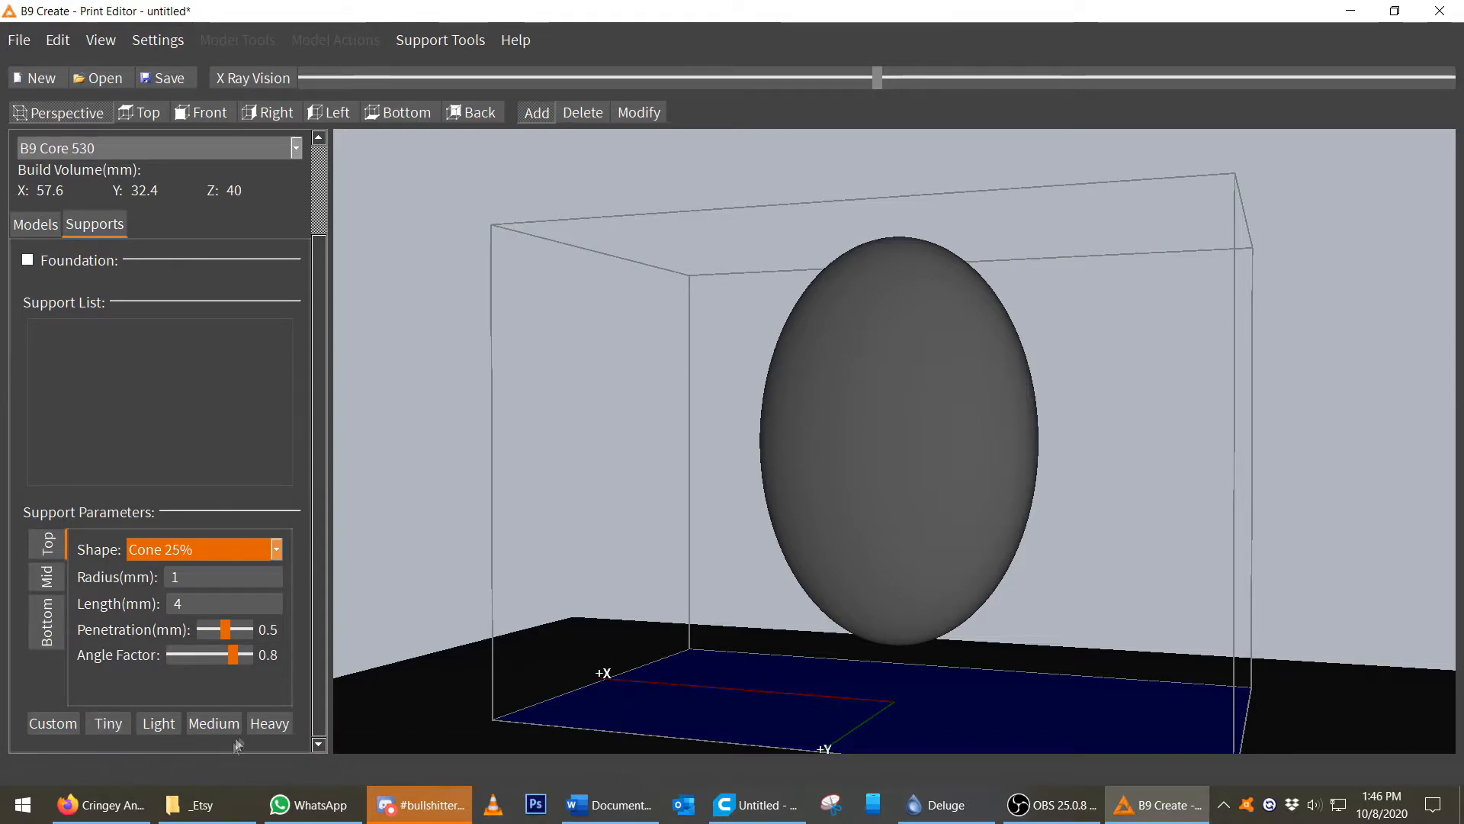
click(269, 724)
Add a support at the bottom tip of the oval model.
drag(593, 575, 753, 472)
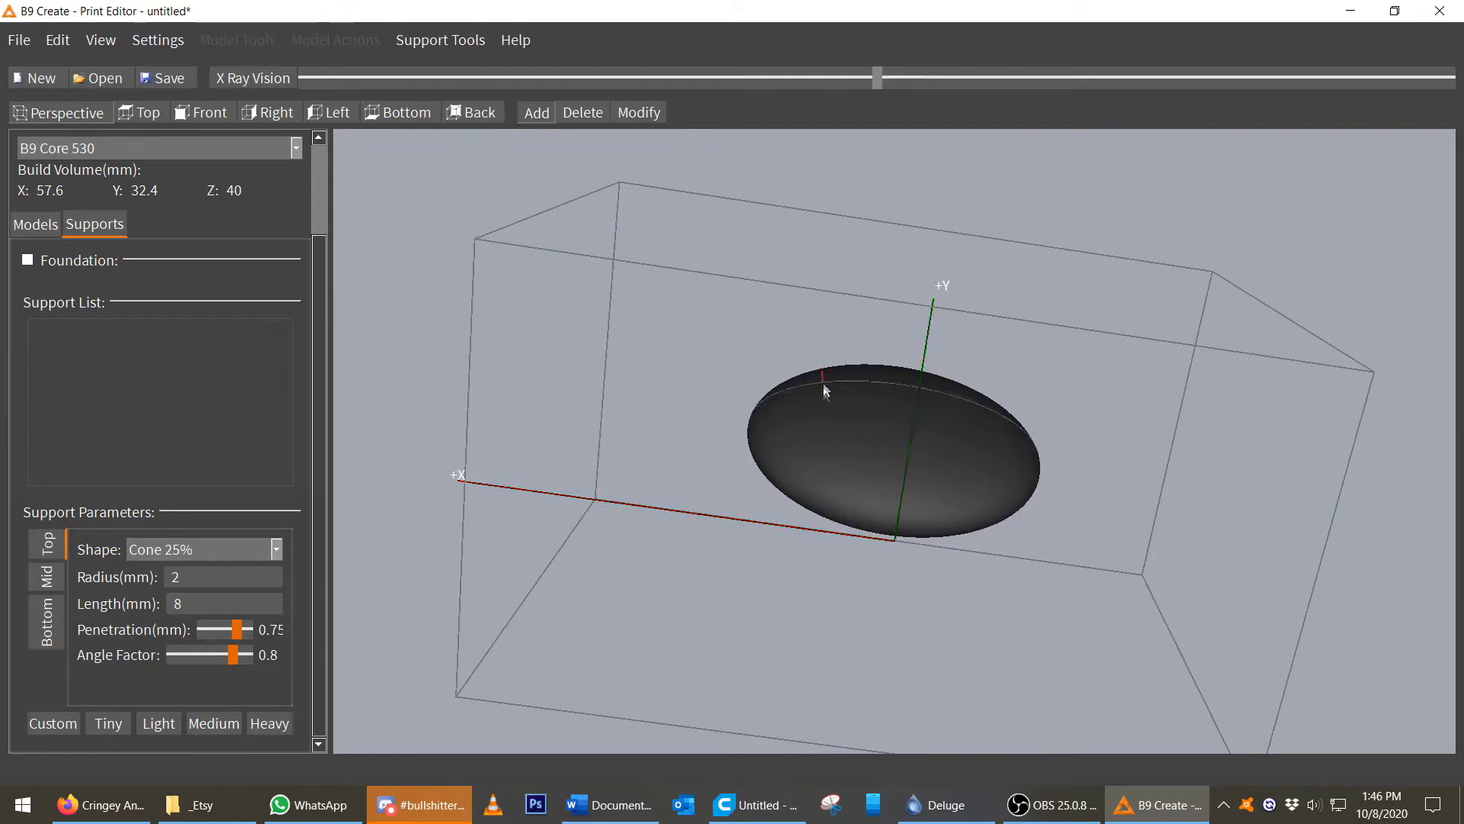
scroll(900, 511, up, 5)
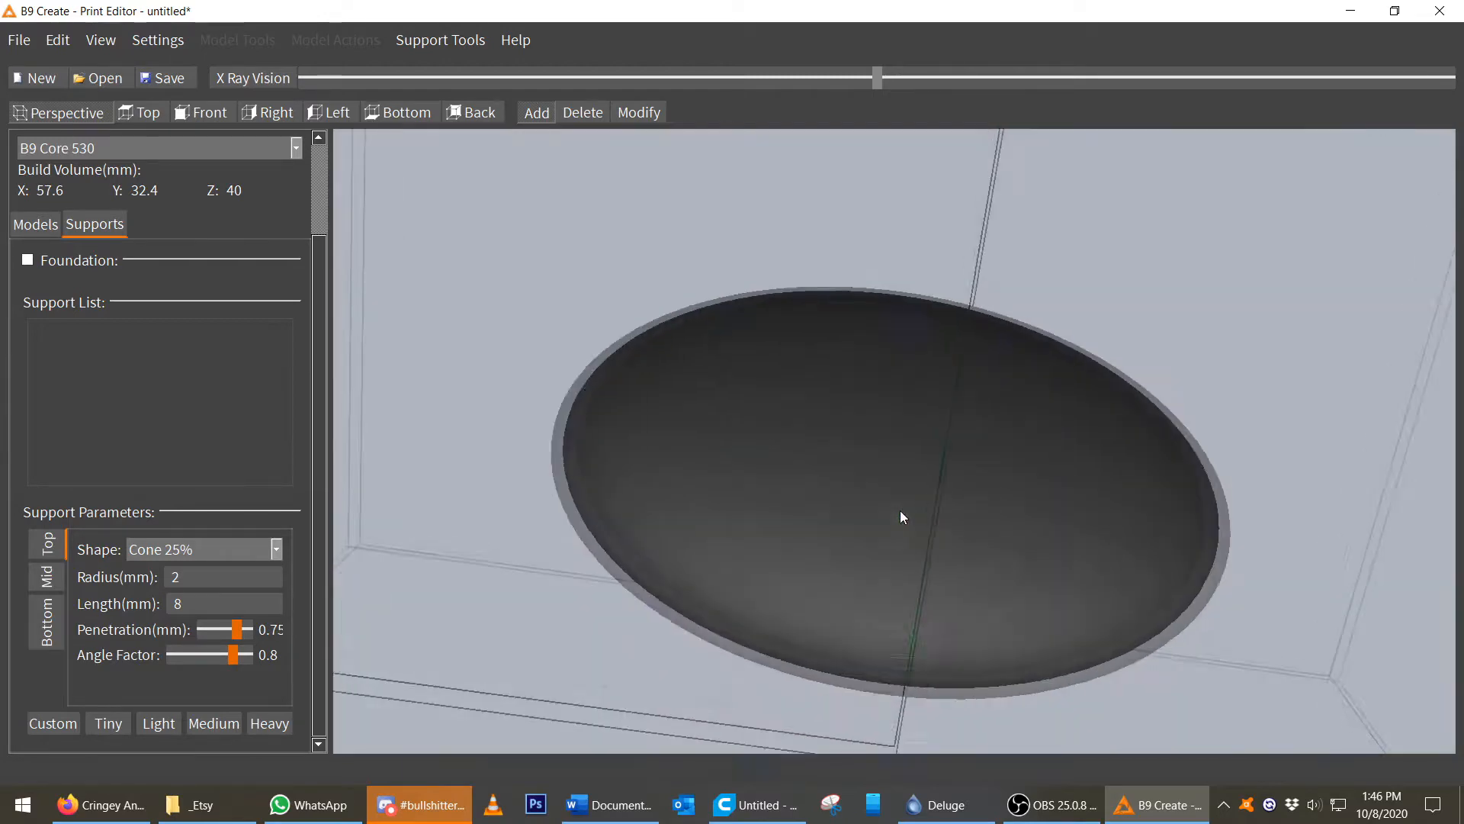
scroll(914, 572, down, 2)
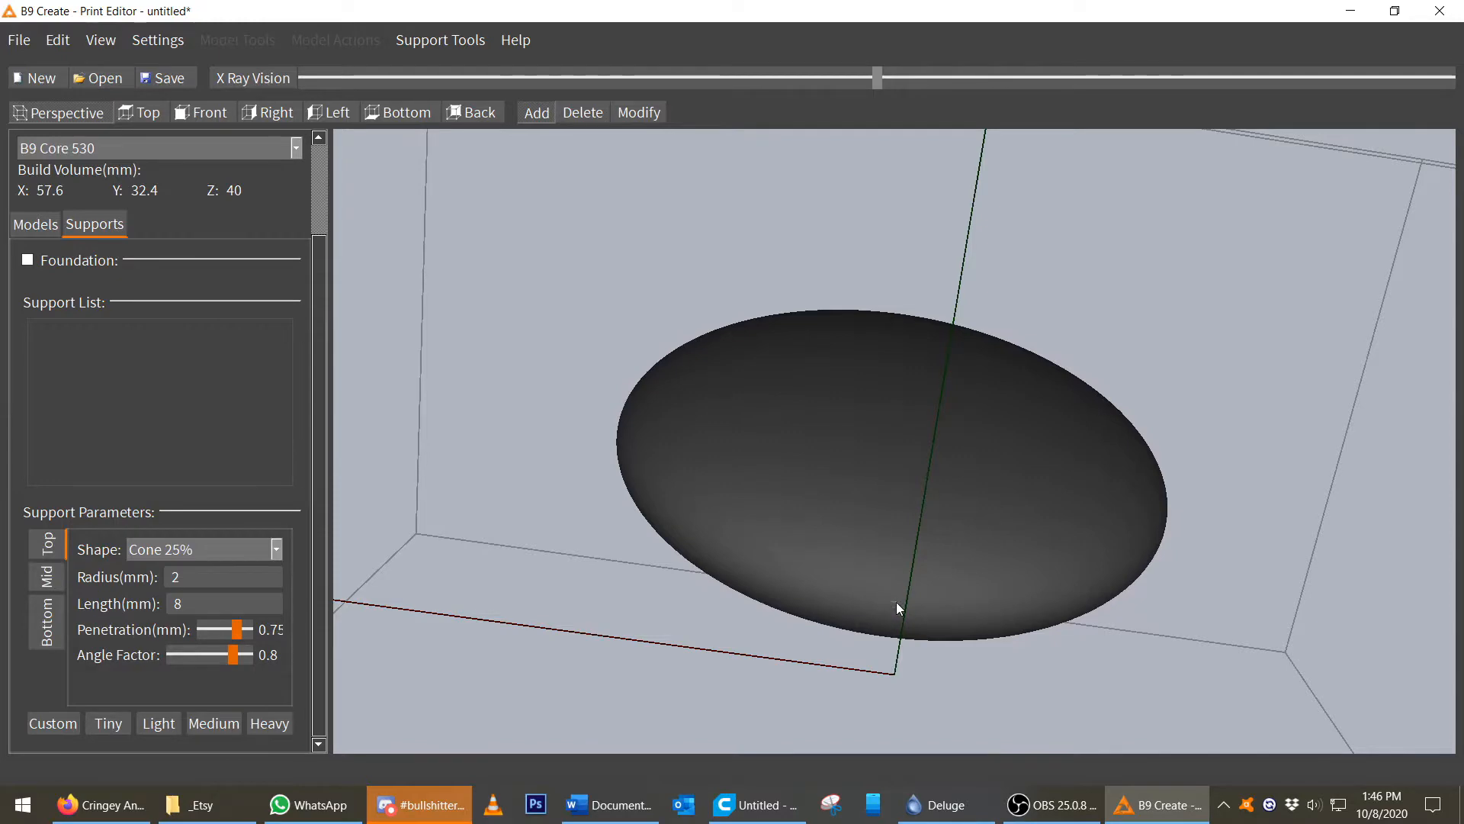
click(896, 602)
scroll(881, 528, down, 4)
right_drag(925, 395, 835, 534)
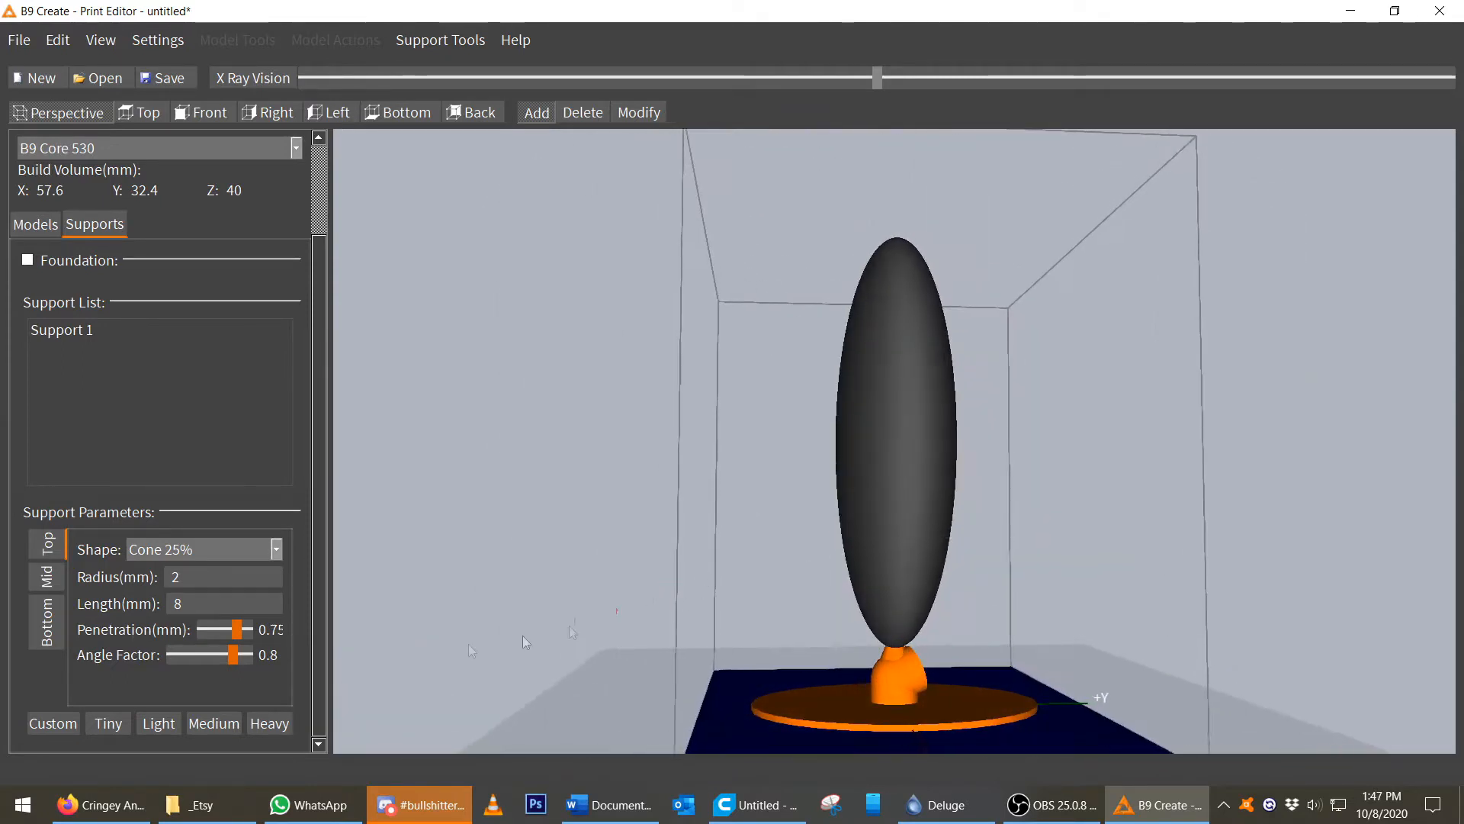
Modify the first support and set its bottom radius to 6 mm.
click(638, 112)
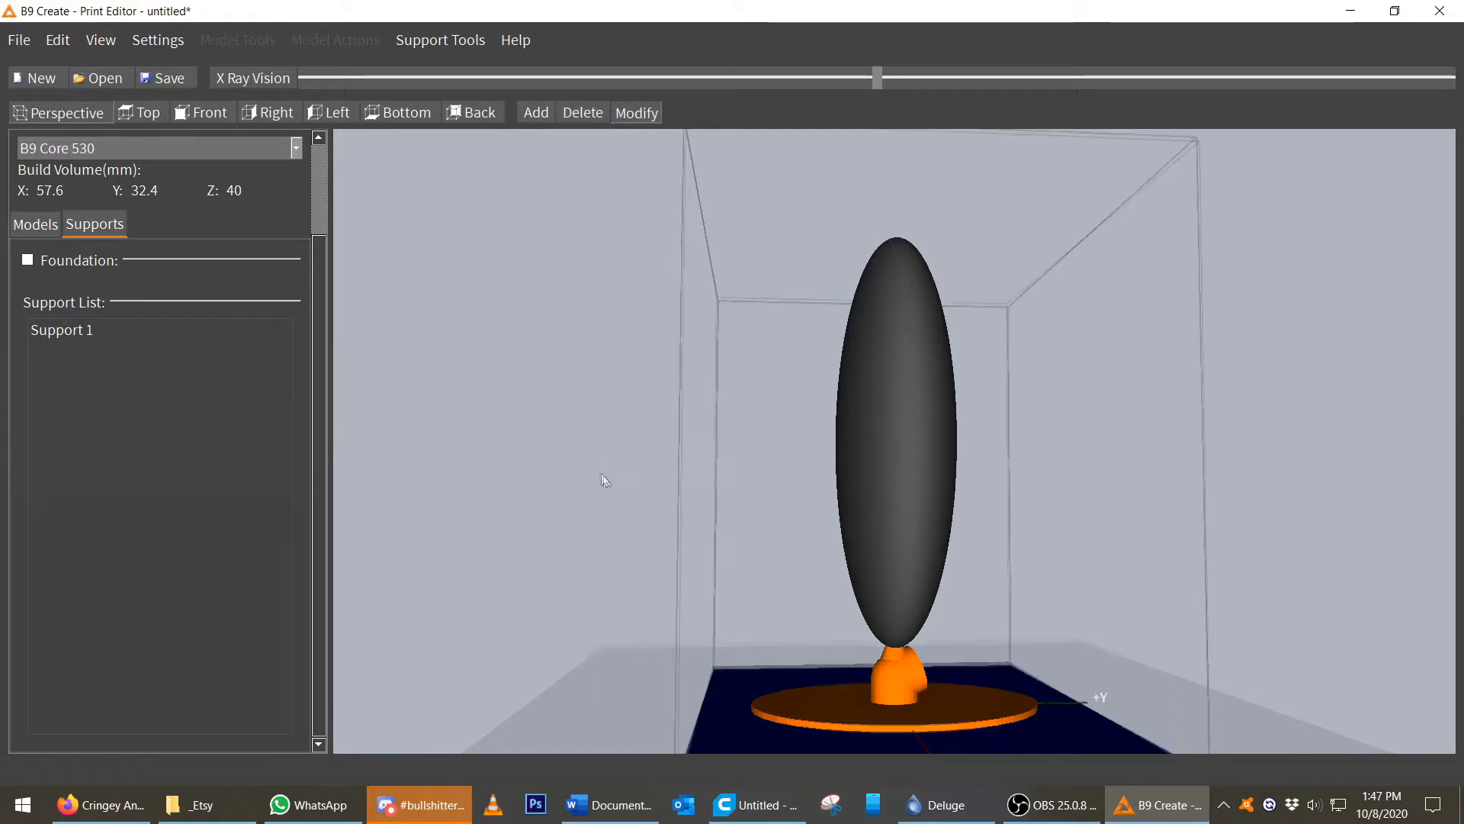
right_drag(598, 466, 638, 510)
click(847, 661)
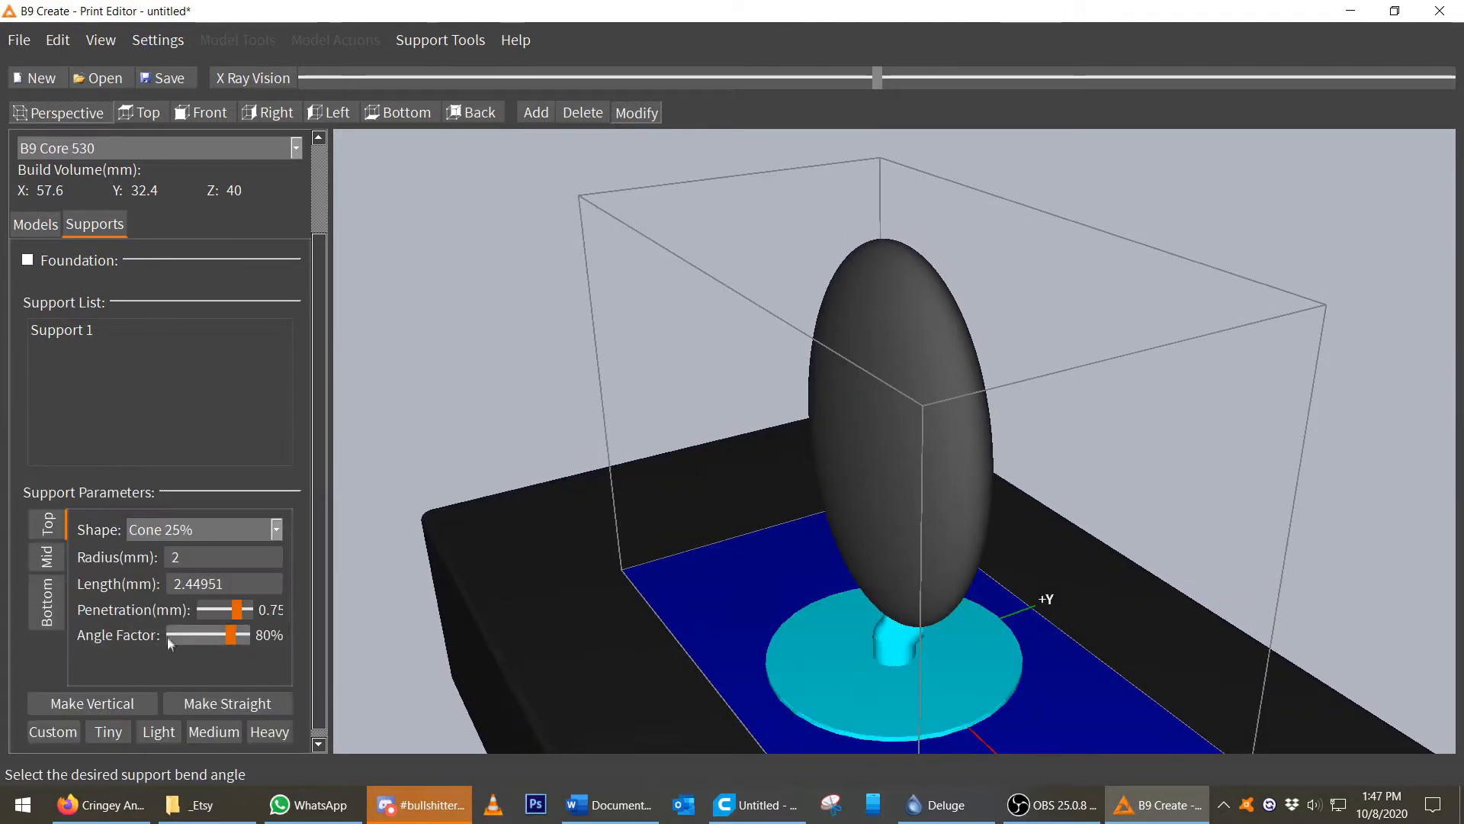
click(47, 598)
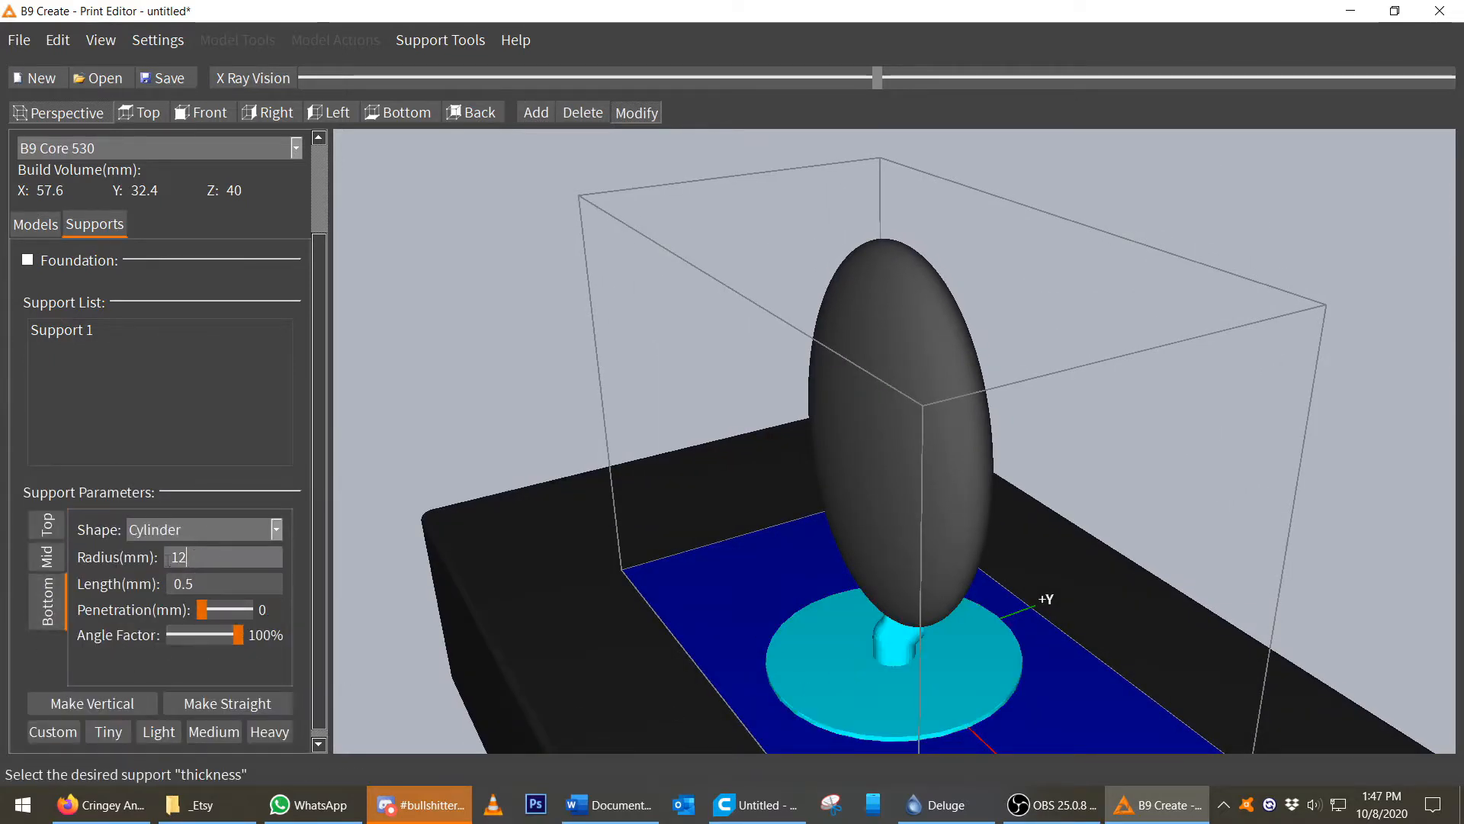
text(6)
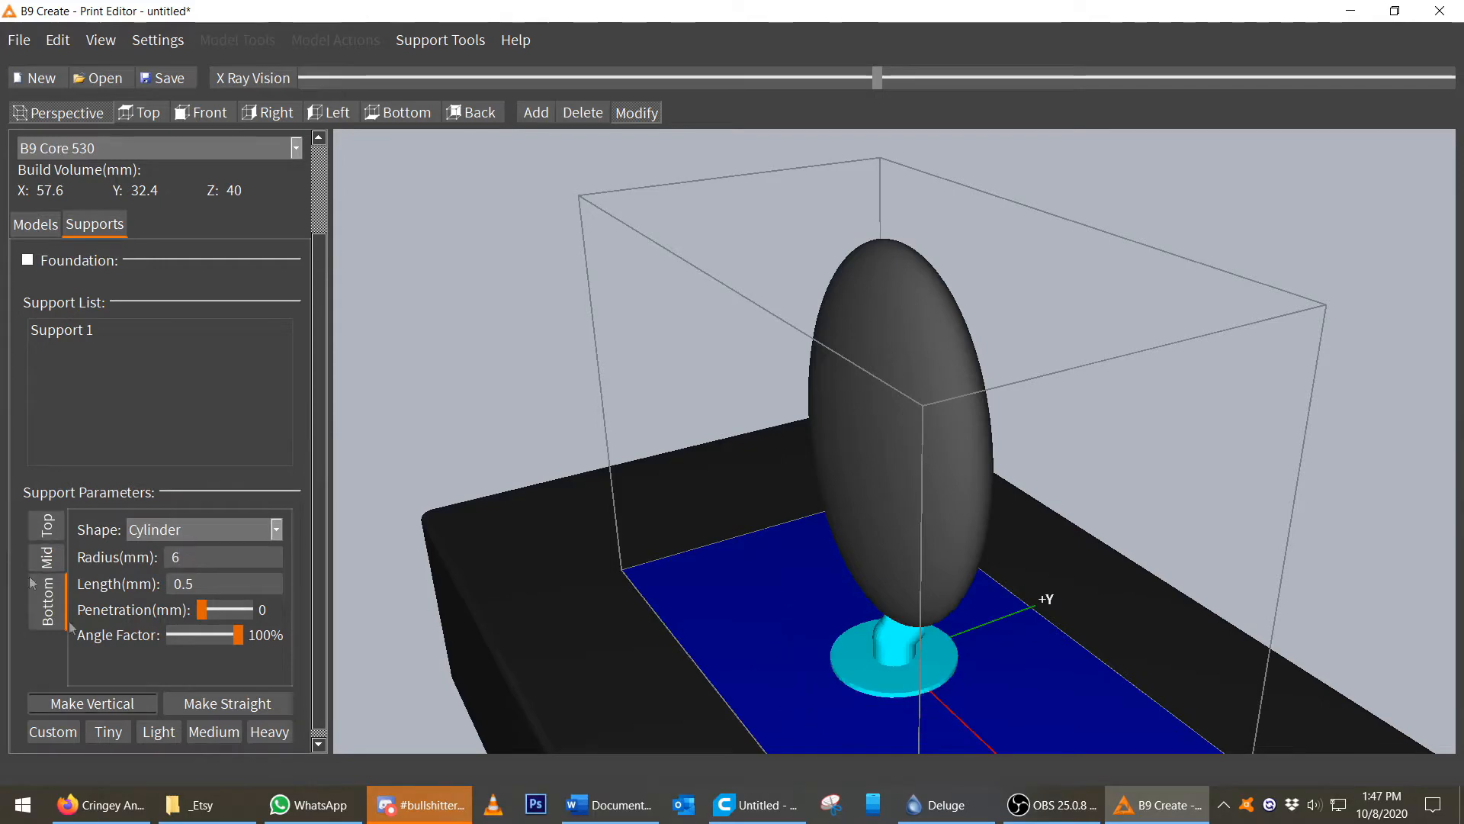
Set the oval model's Z position to 6 mm.
middle_drag(686, 646, 825, 594)
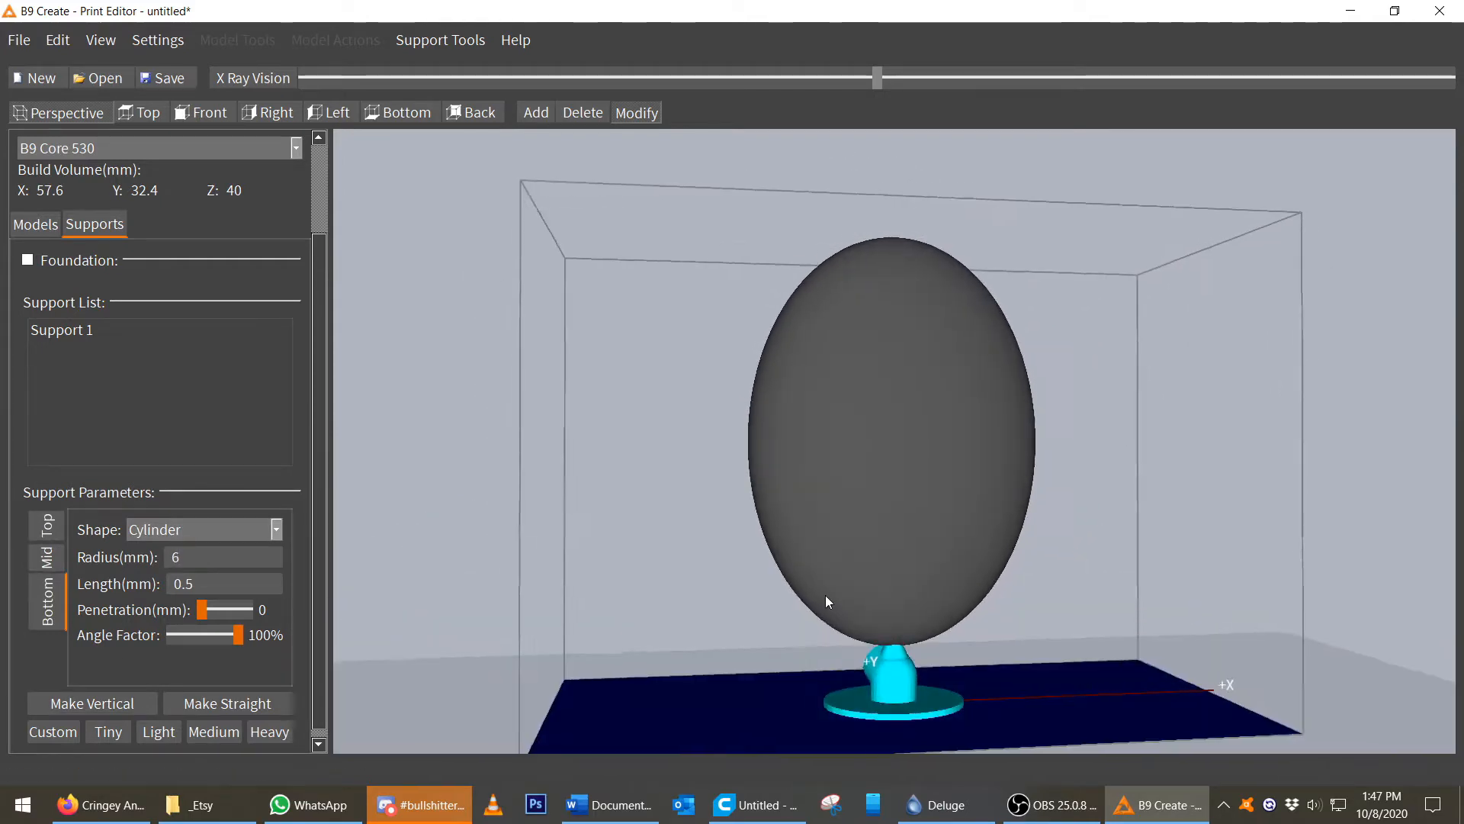
middle_drag(900, 686, 891, 661)
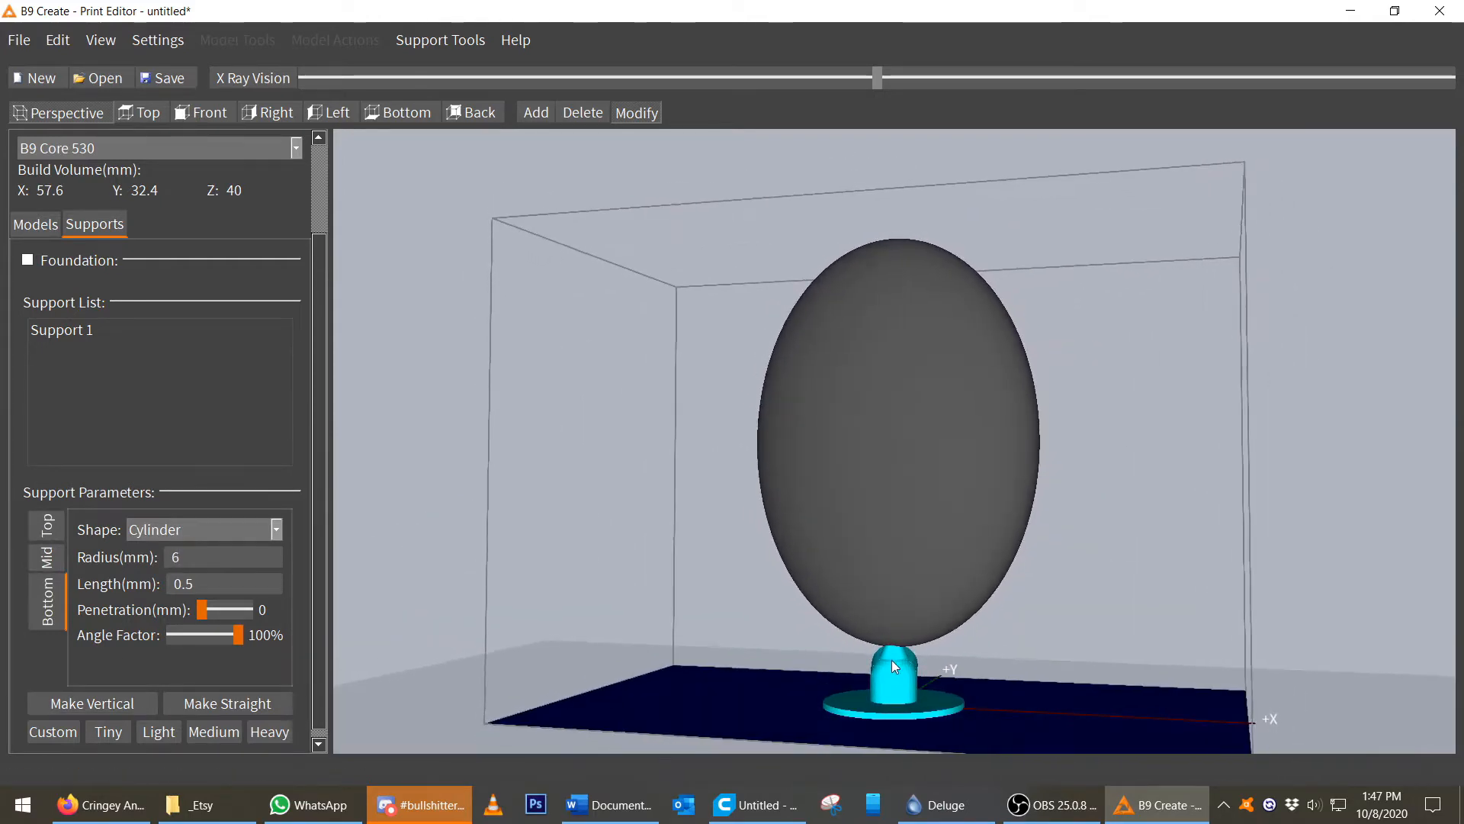
middle_drag(1030, 665, 810, 598)
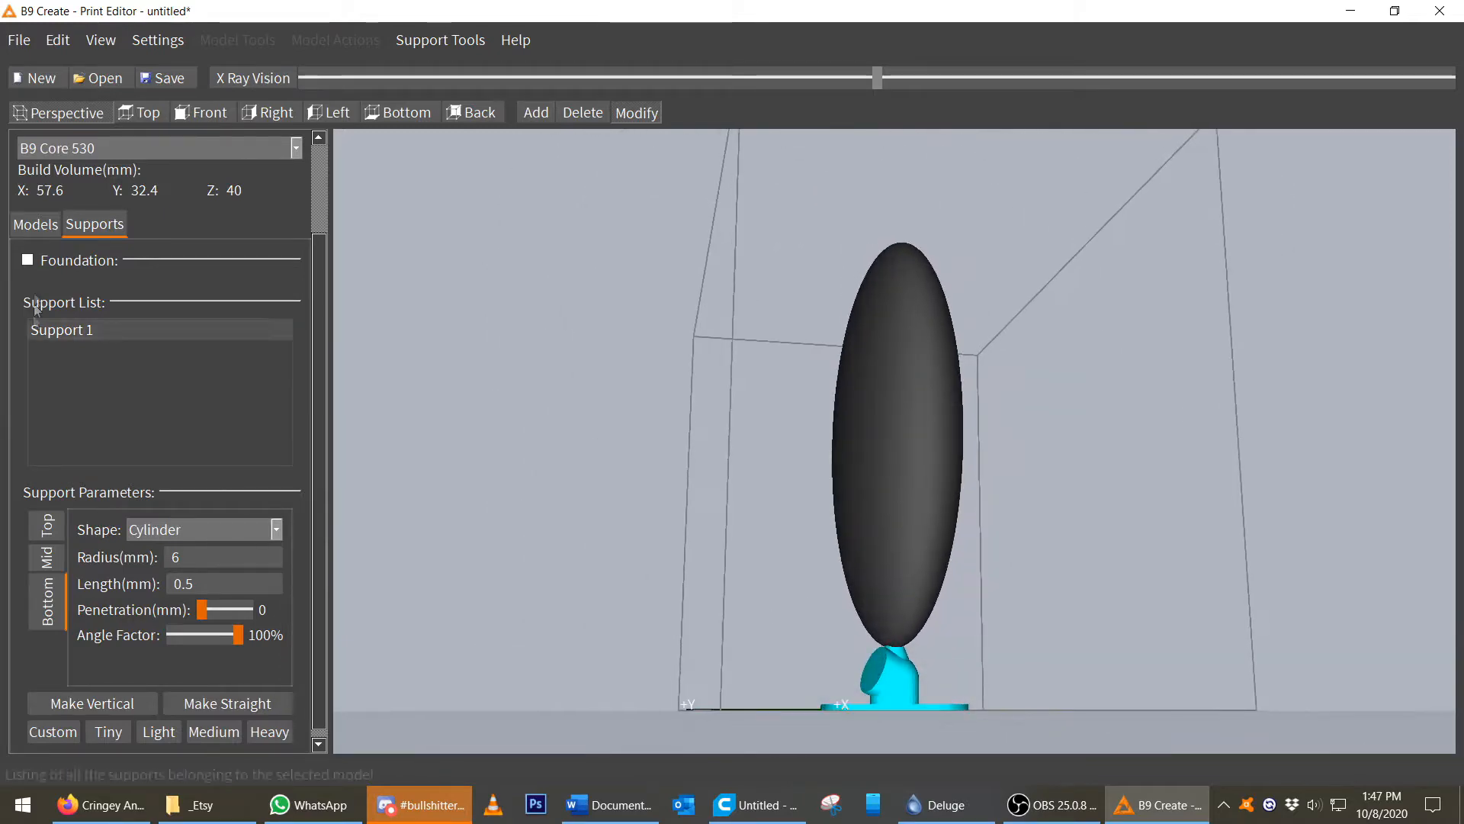
click(43, 222)
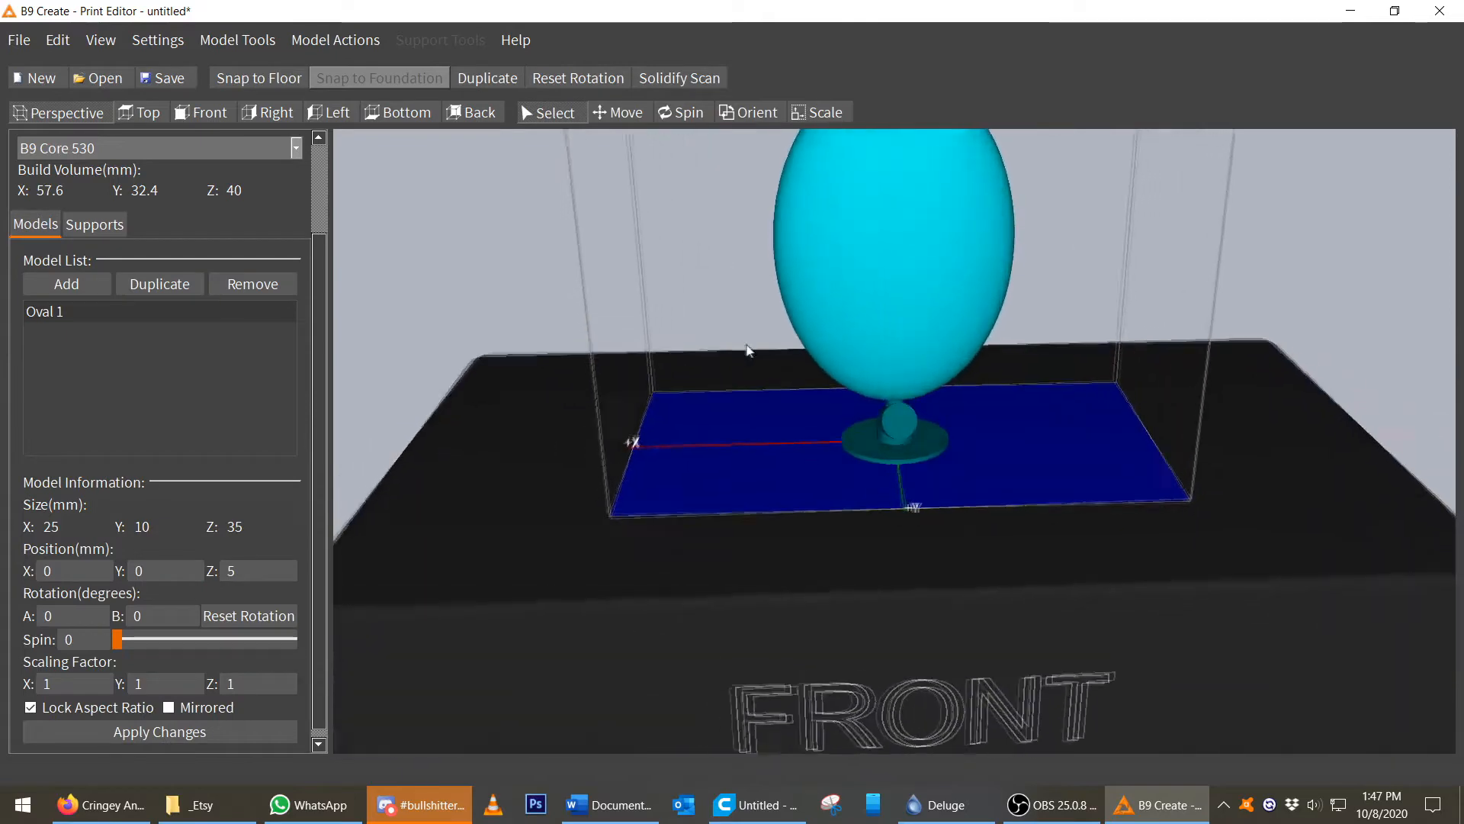
double_click(230, 571)
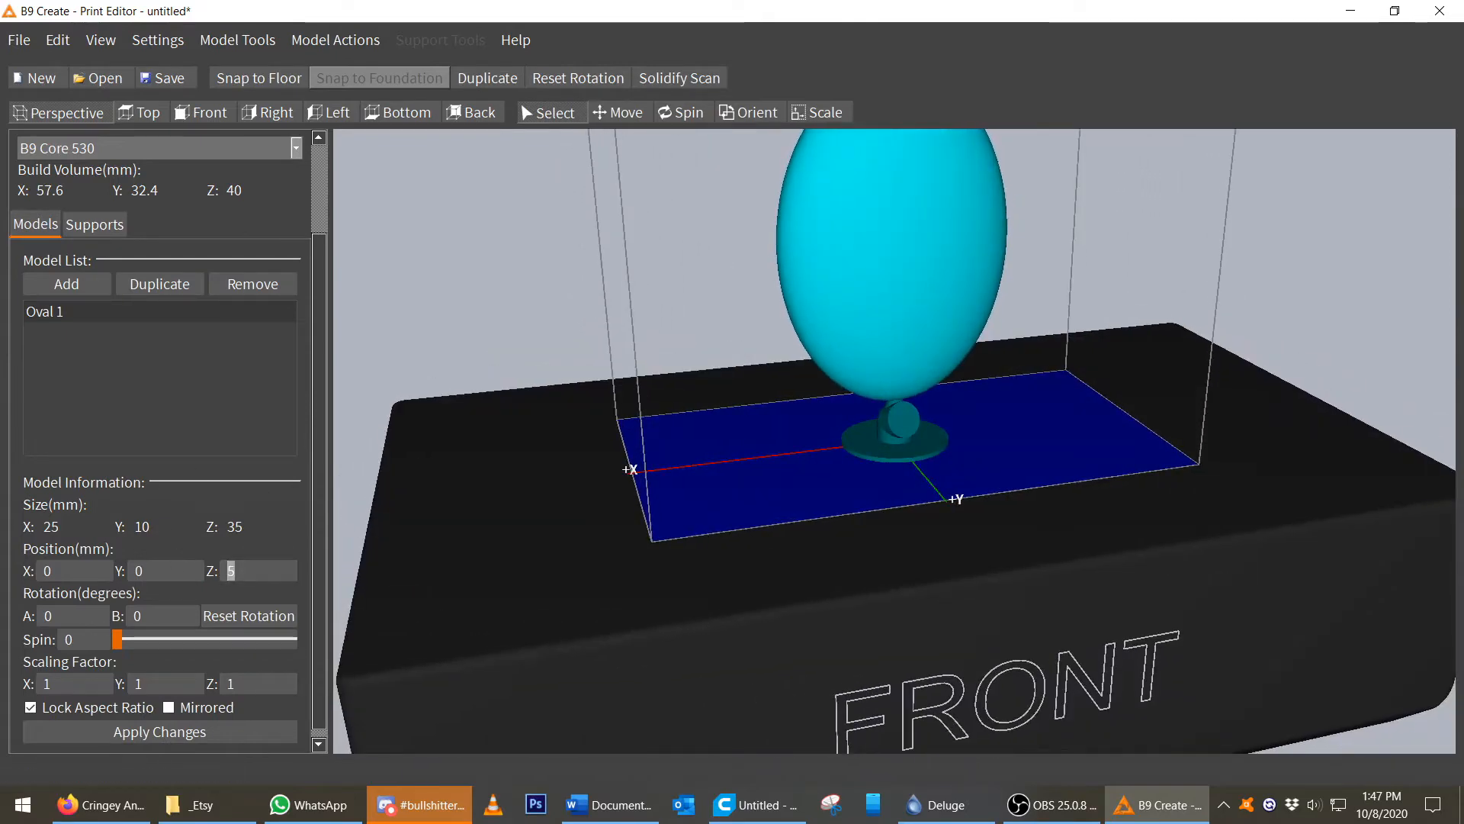
text(6)
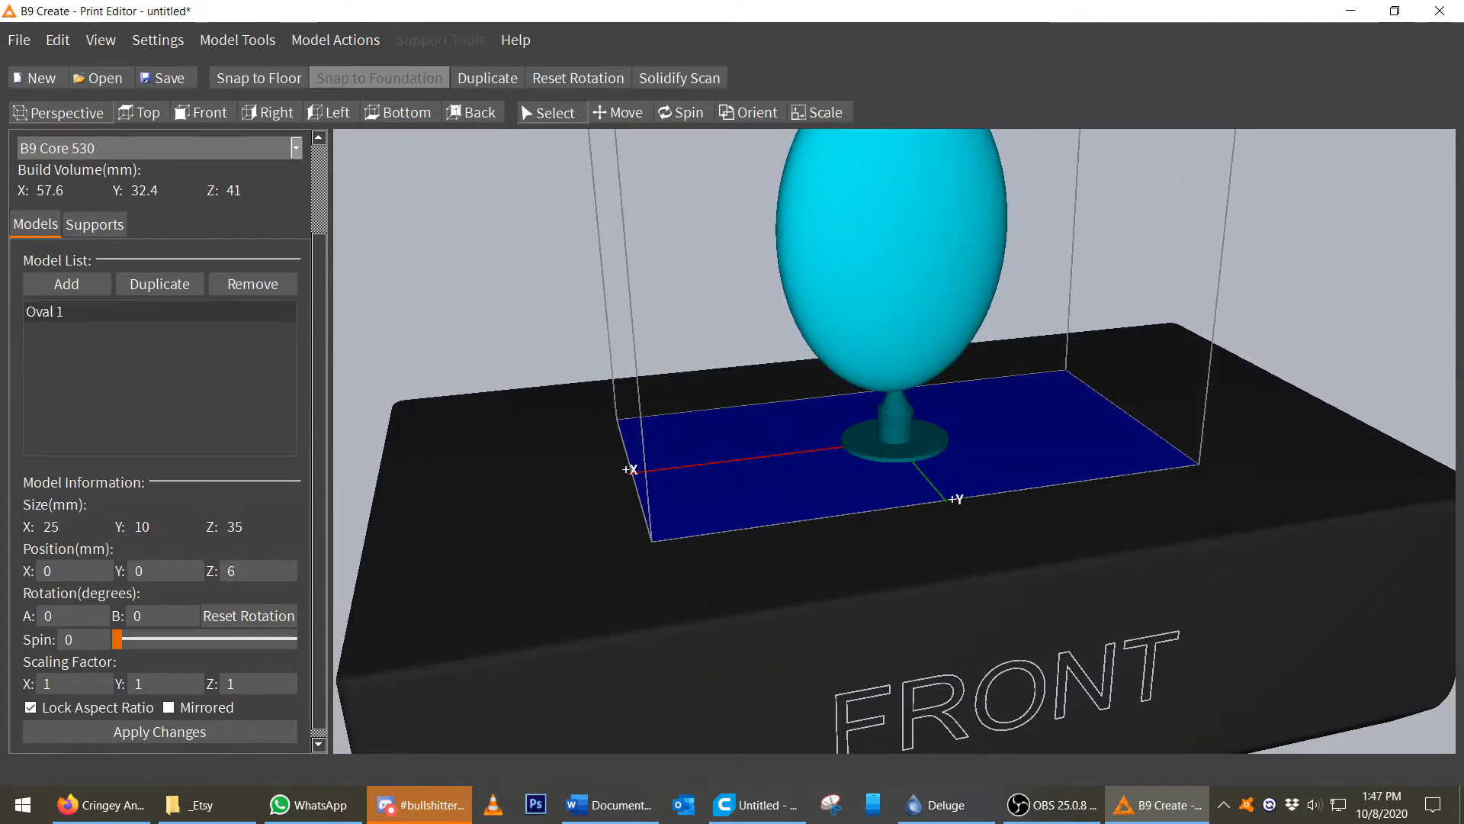
Apply the Medium support preset and add two angled supports to the oval's lower end.
middle_drag(877, 397, 1045, 359)
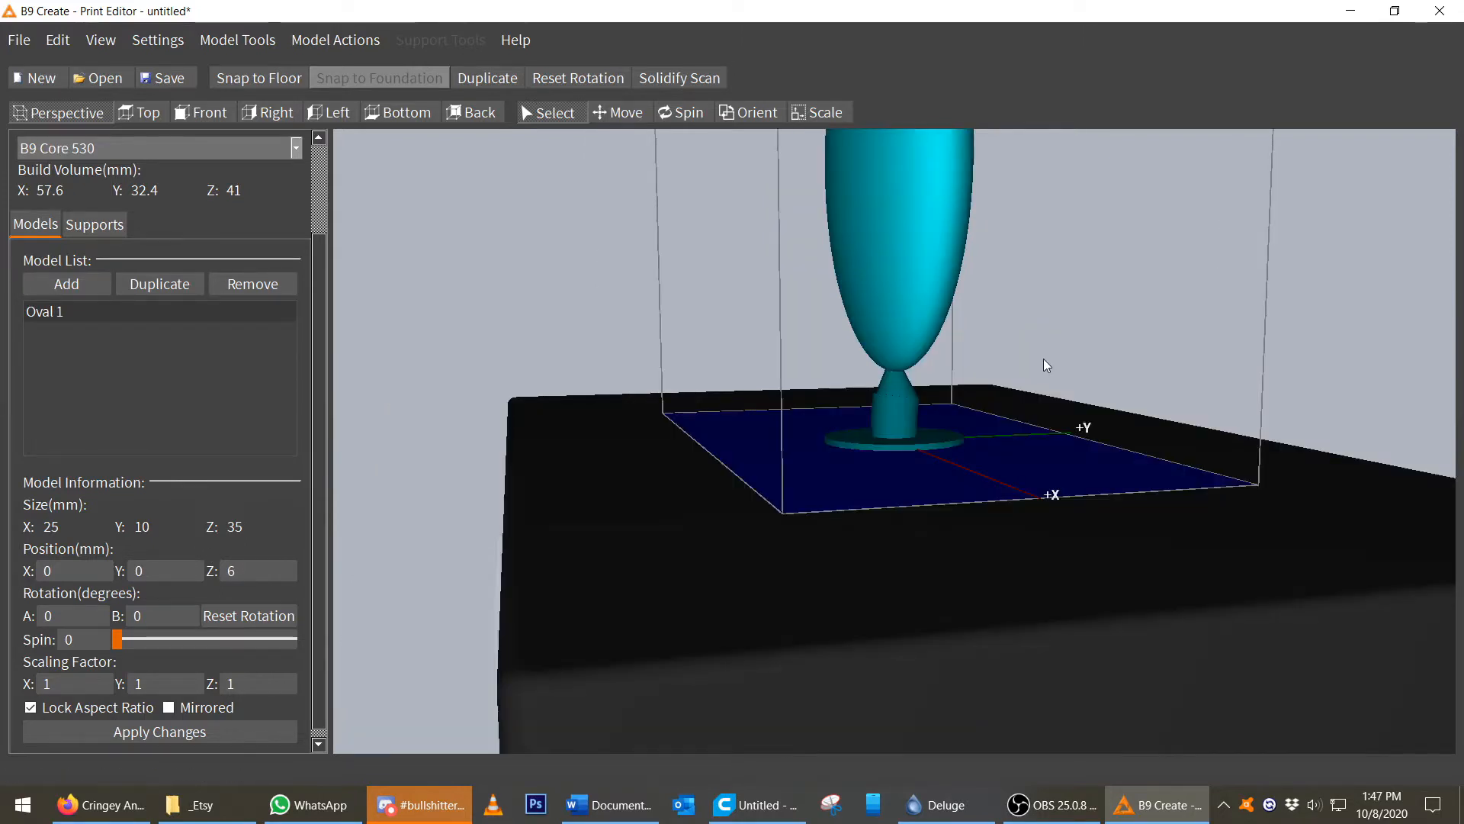
middle_drag(880, 341, 823, 364)
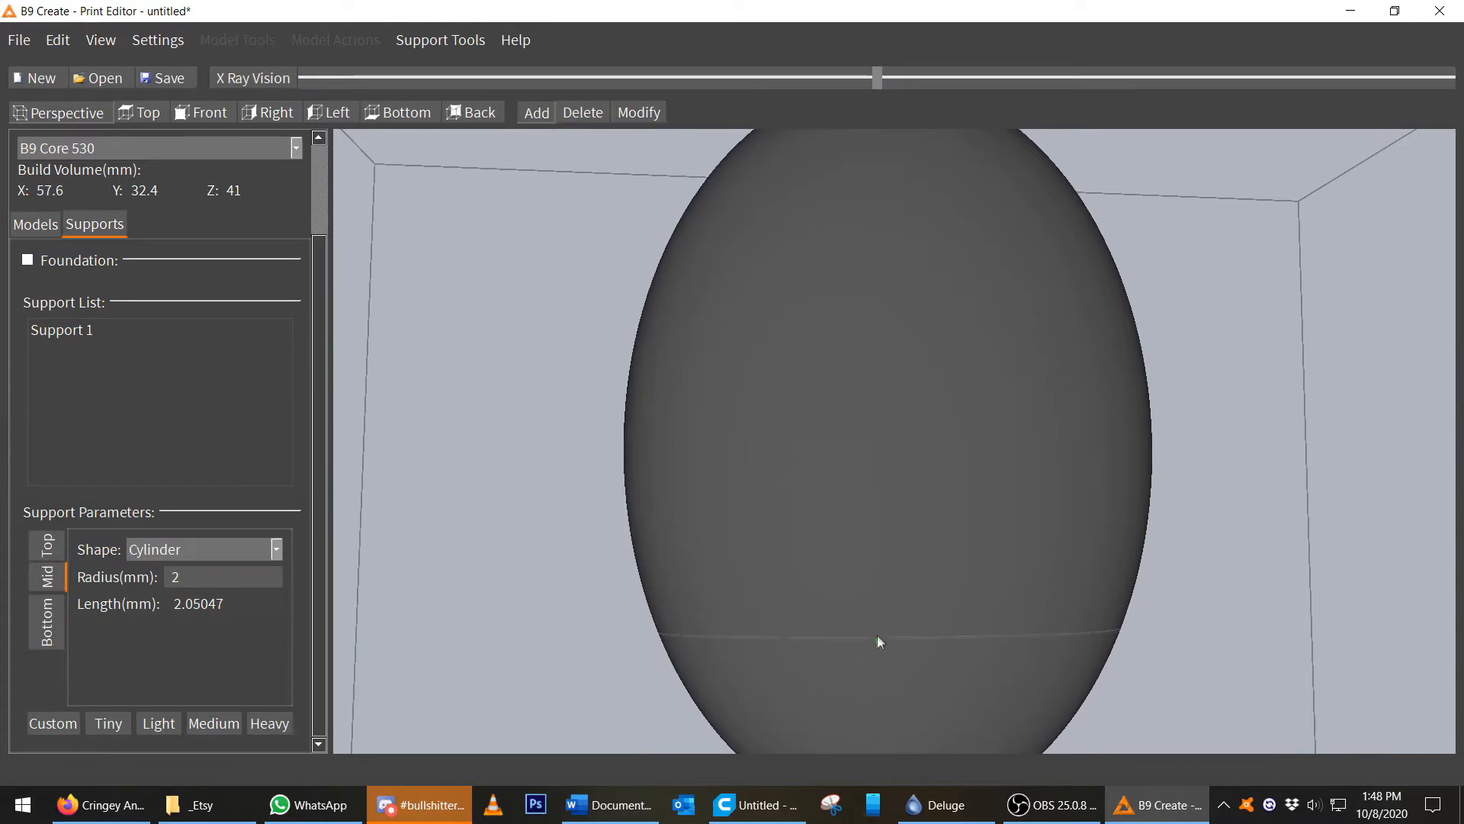
middle_drag(877, 636, 870, 492)
middle_drag(980, 418, 962, 444)
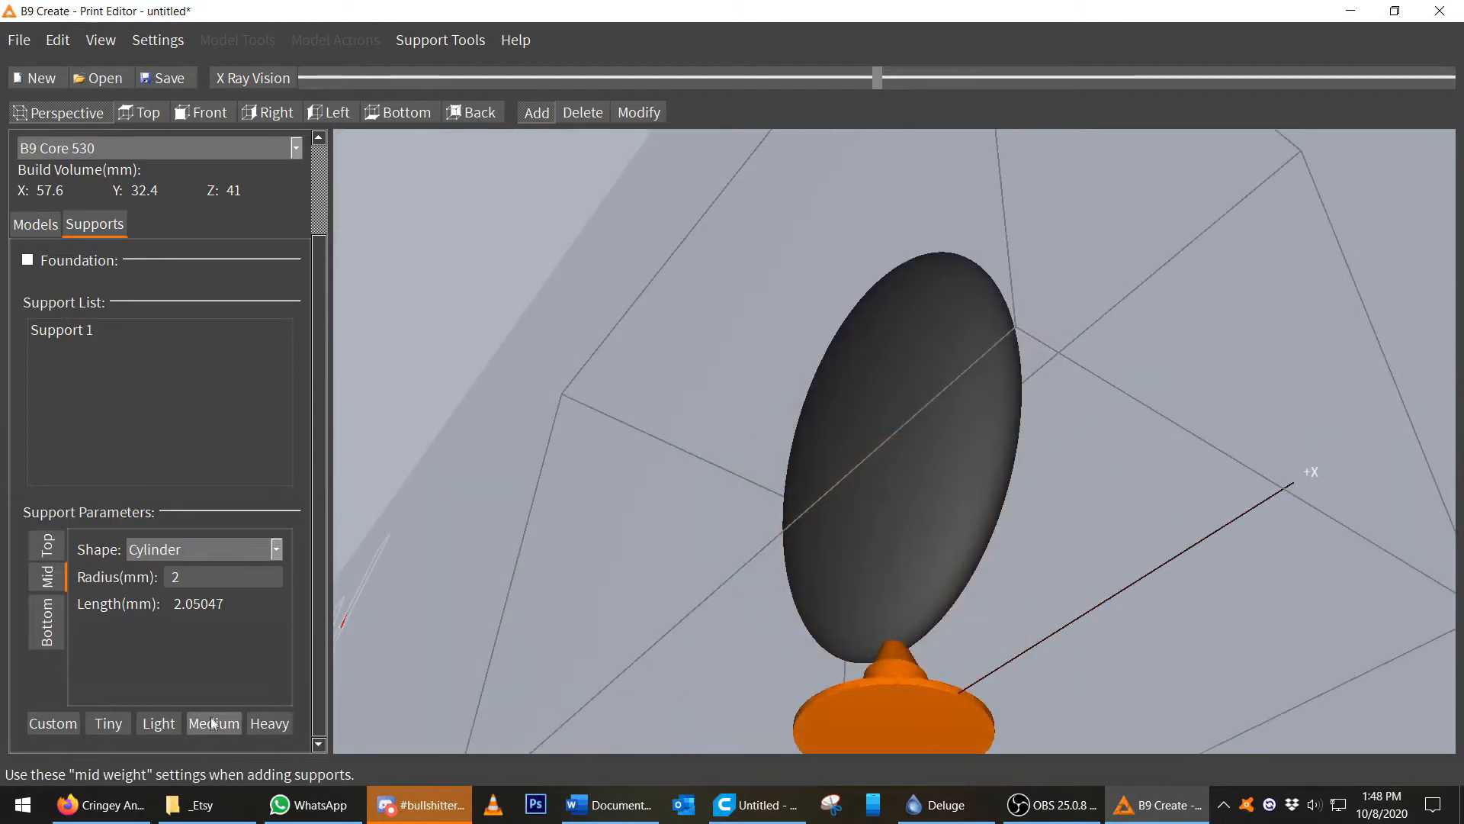
click(214, 724)
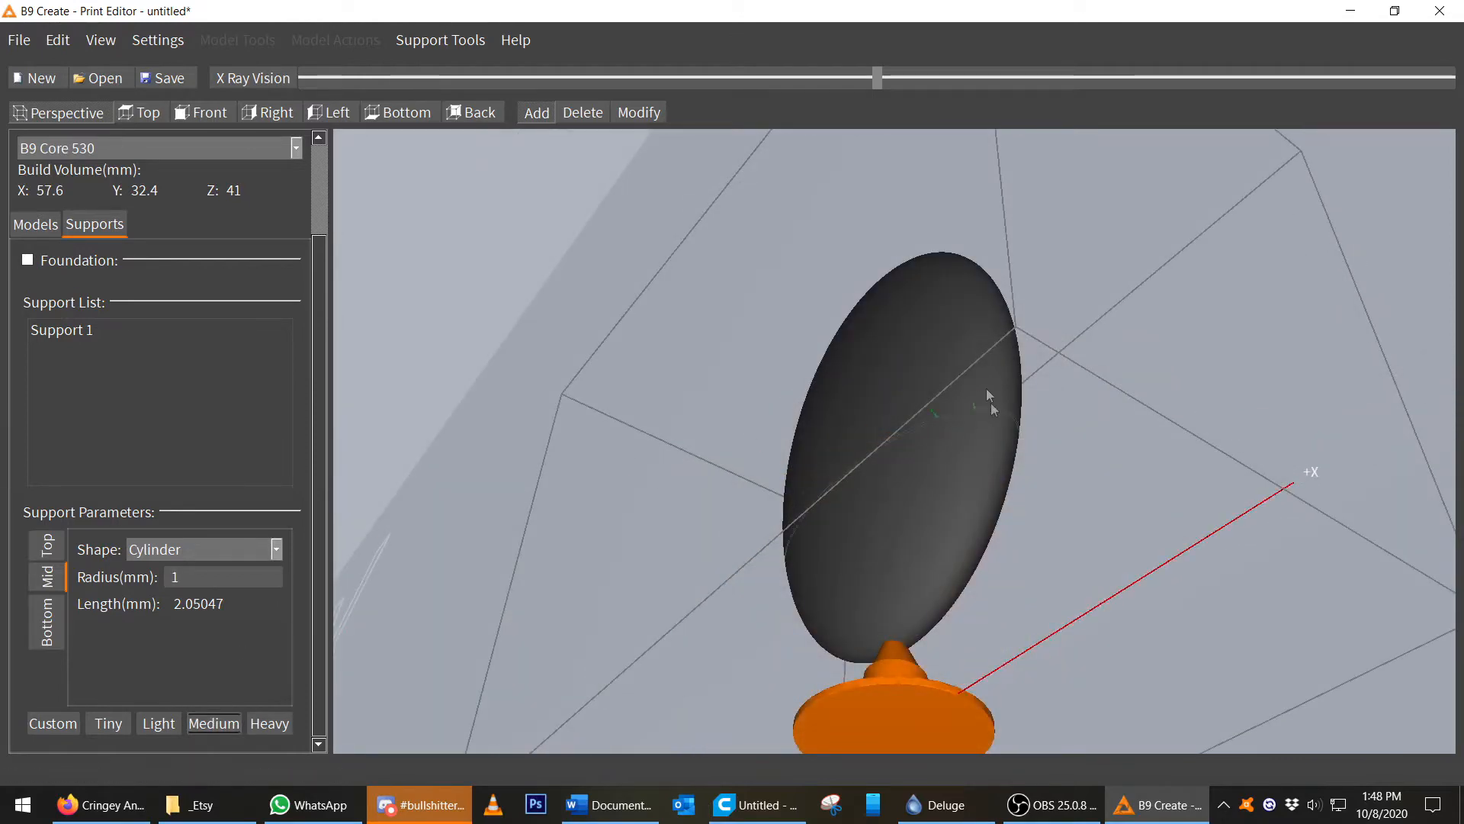
click(934, 621)
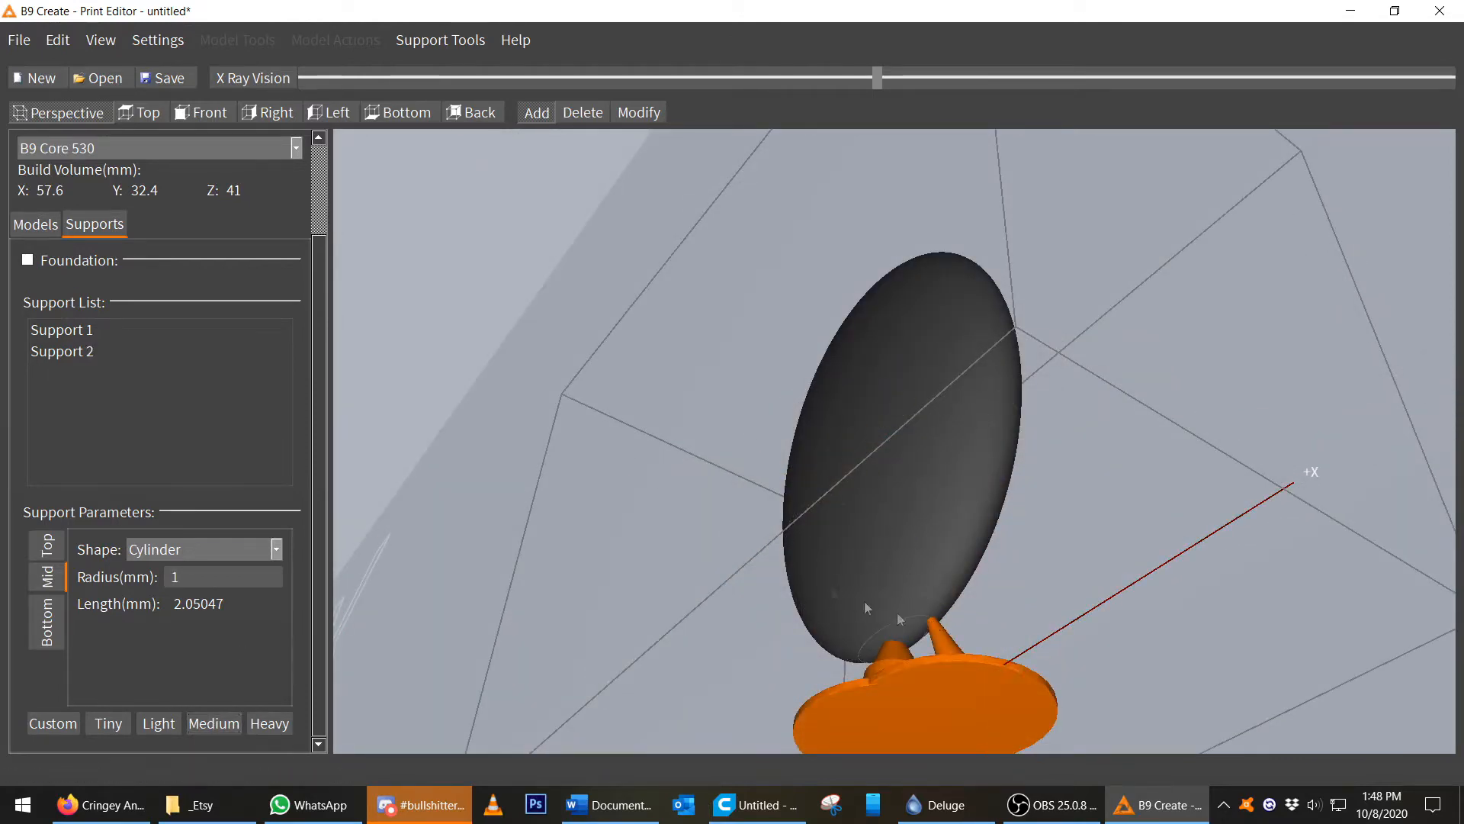
middle_drag(934, 620, 945, 588)
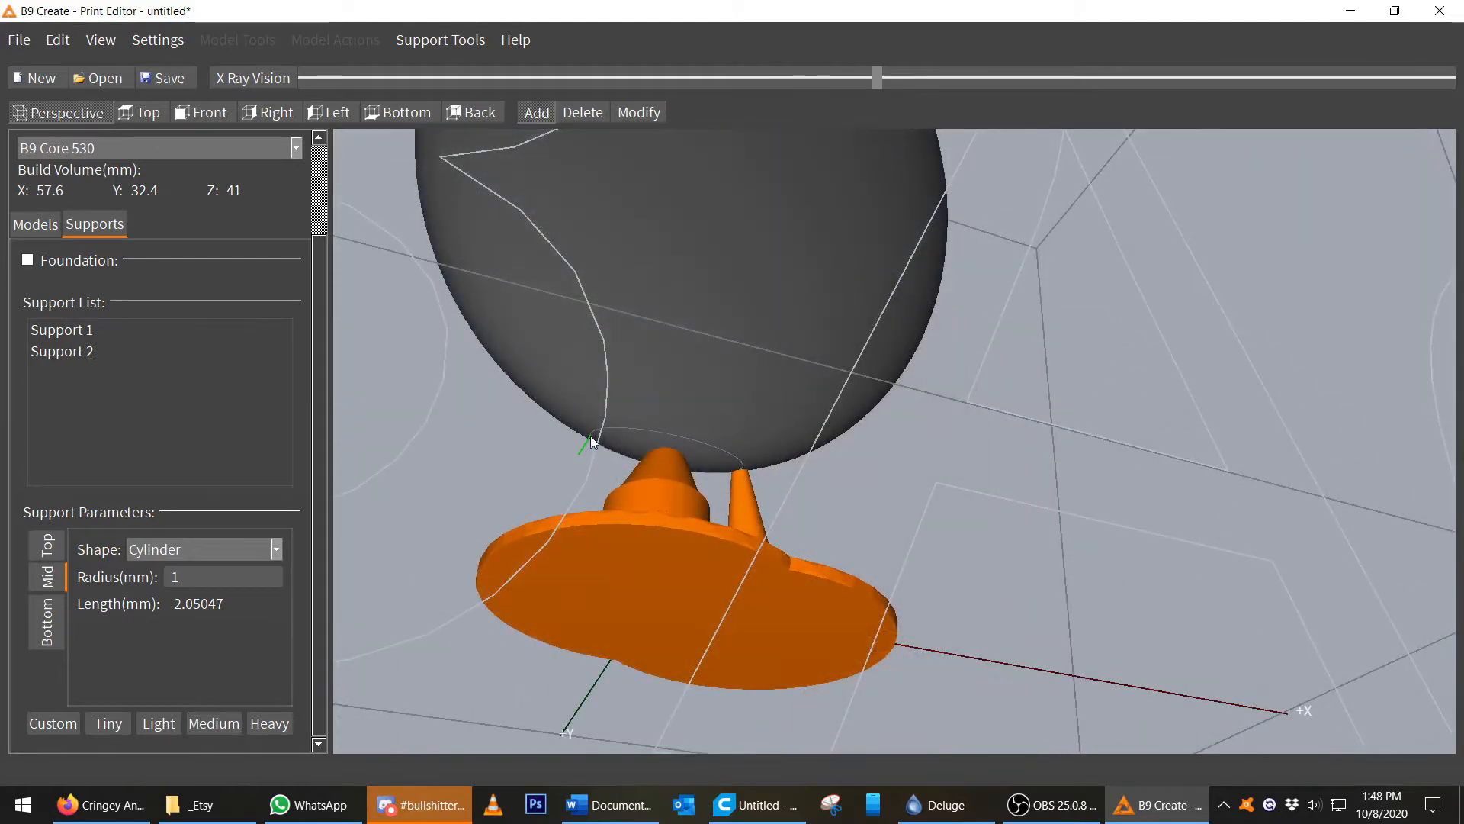
click(591, 436)
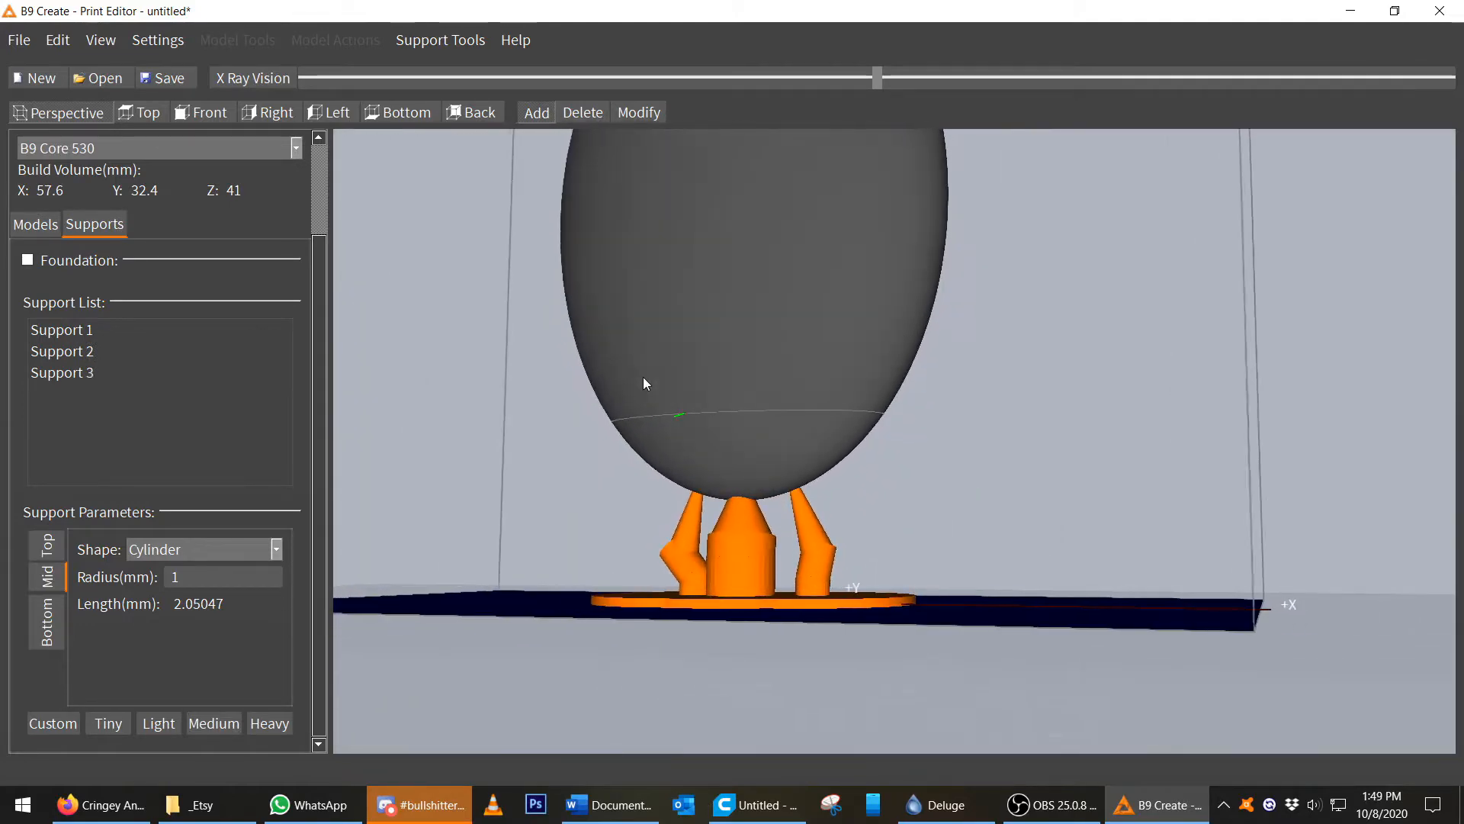
Reposition a support around the base in Modify mode.
scroll(729, 479, down, 2)
middle_drag(713, 451, 741, 495)
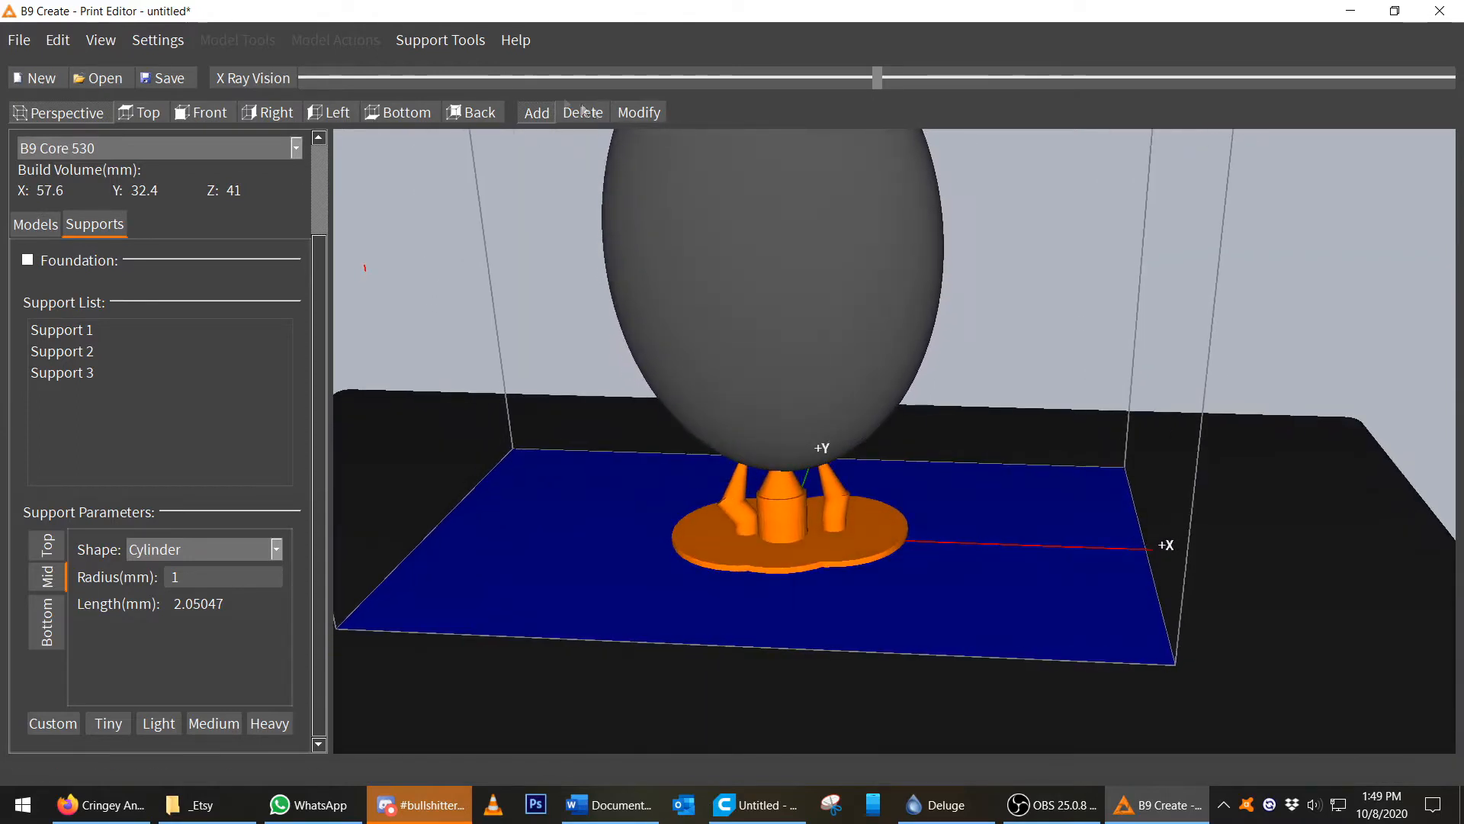
click(620, 113)
click(701, 556)
drag(700, 557, 719, 557)
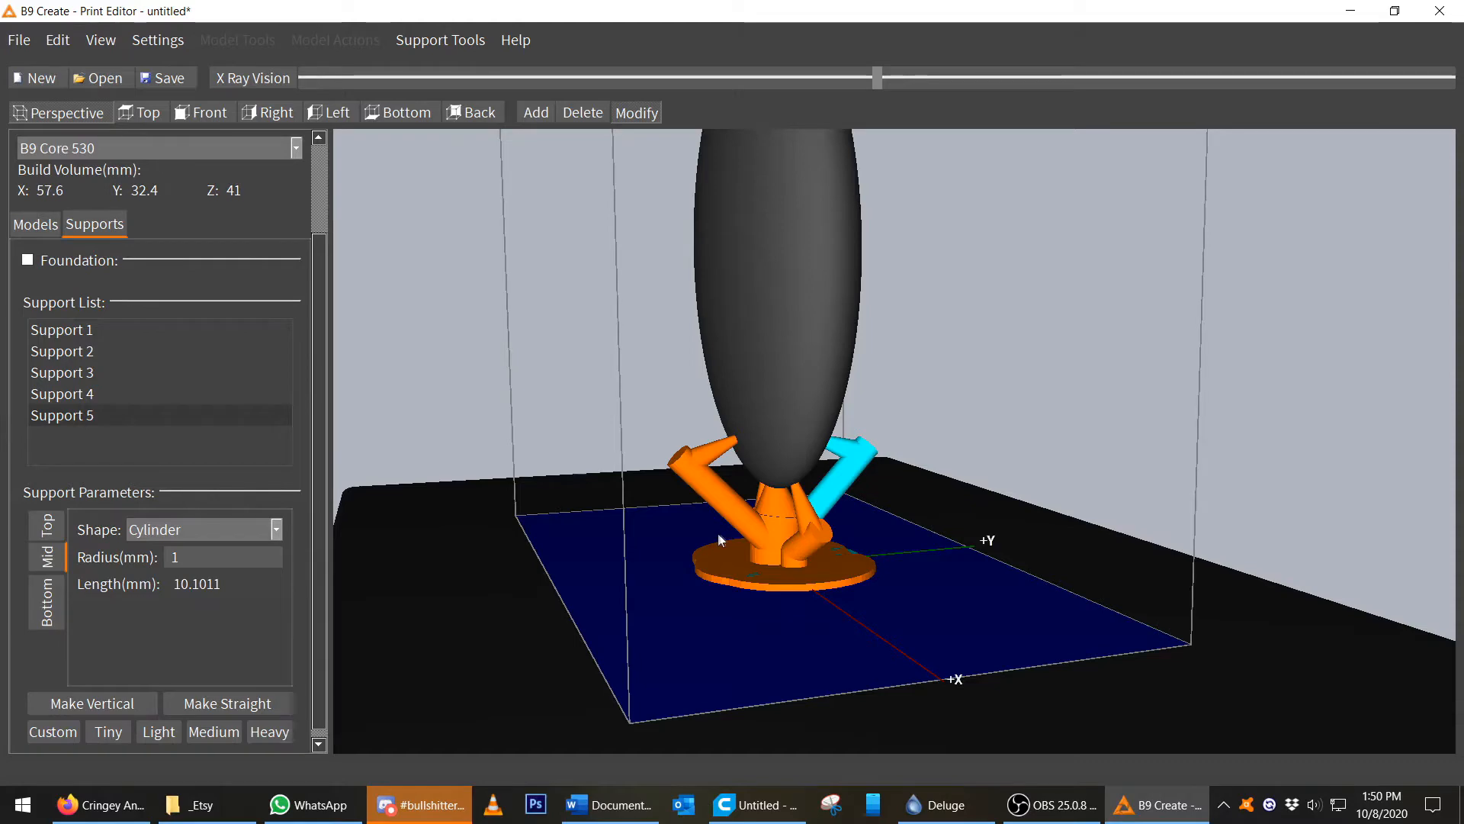
mouse_move(808, 479)
right_down()
mouse_move(779, 461)
mouse_move(799, 455)
right_up()
Add another support beneath the oval's bottom.
scroll(798, 456, up, 6)
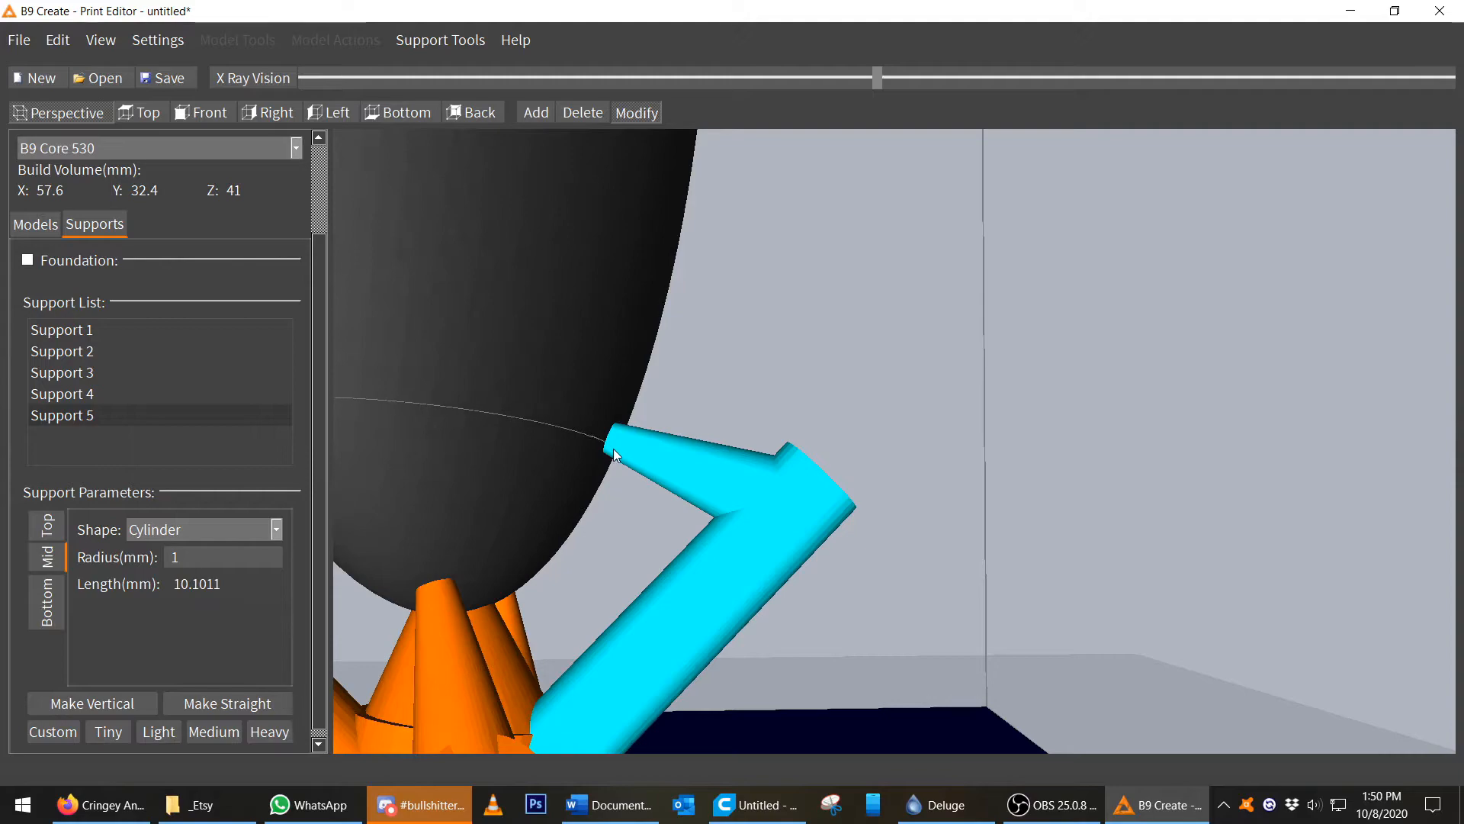
scroll(621, 442, down, 5)
middle_drag(693, 424, 884, 407)
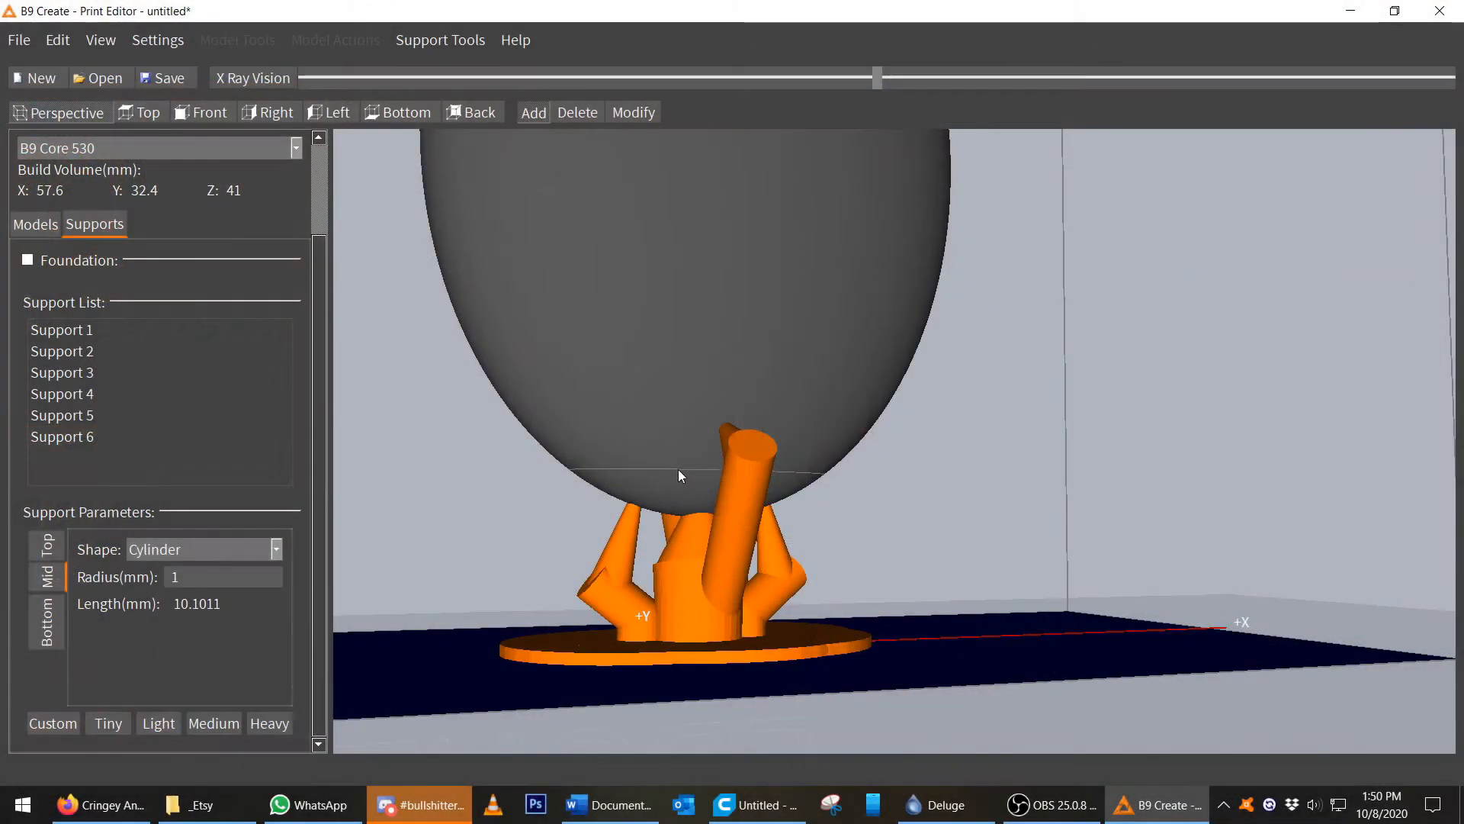
click(677, 470)
middle_drag(846, 406, 708, 406)
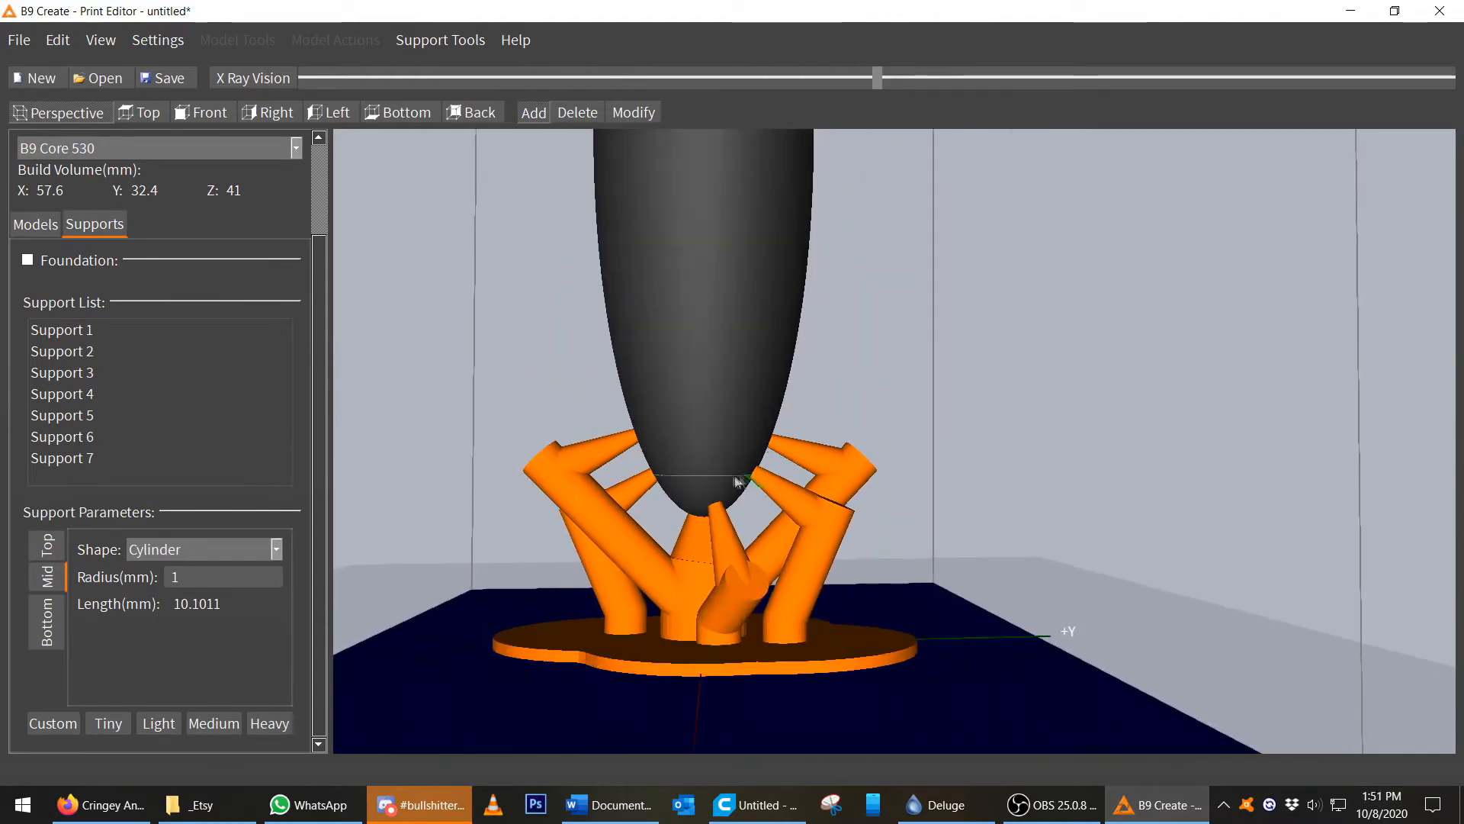
middle_drag(776, 477, 778, 509)
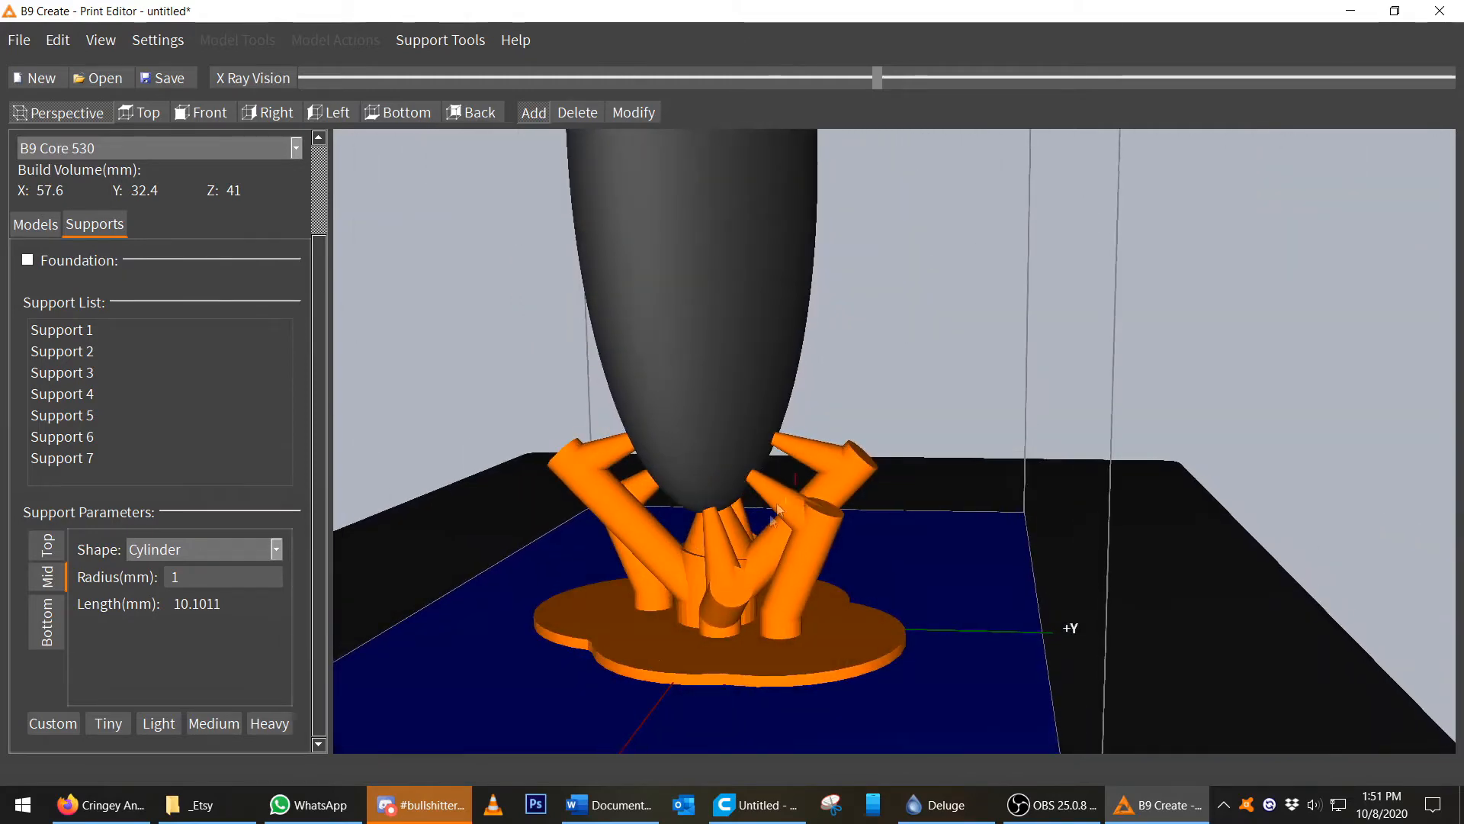
Reposition several supports' lower ends around the foundation.
click(635, 112)
click(859, 668)
drag(860, 668, 806, 650)
middle_drag(567, 601, 610, 642)
click(561, 662)
drag(559, 663, 652, 638)
middle_drag(900, 603, 413, 478)
Add one more support to the oval's lower surface.
click(534, 112)
middle_drag(467, 322, 682, 489)
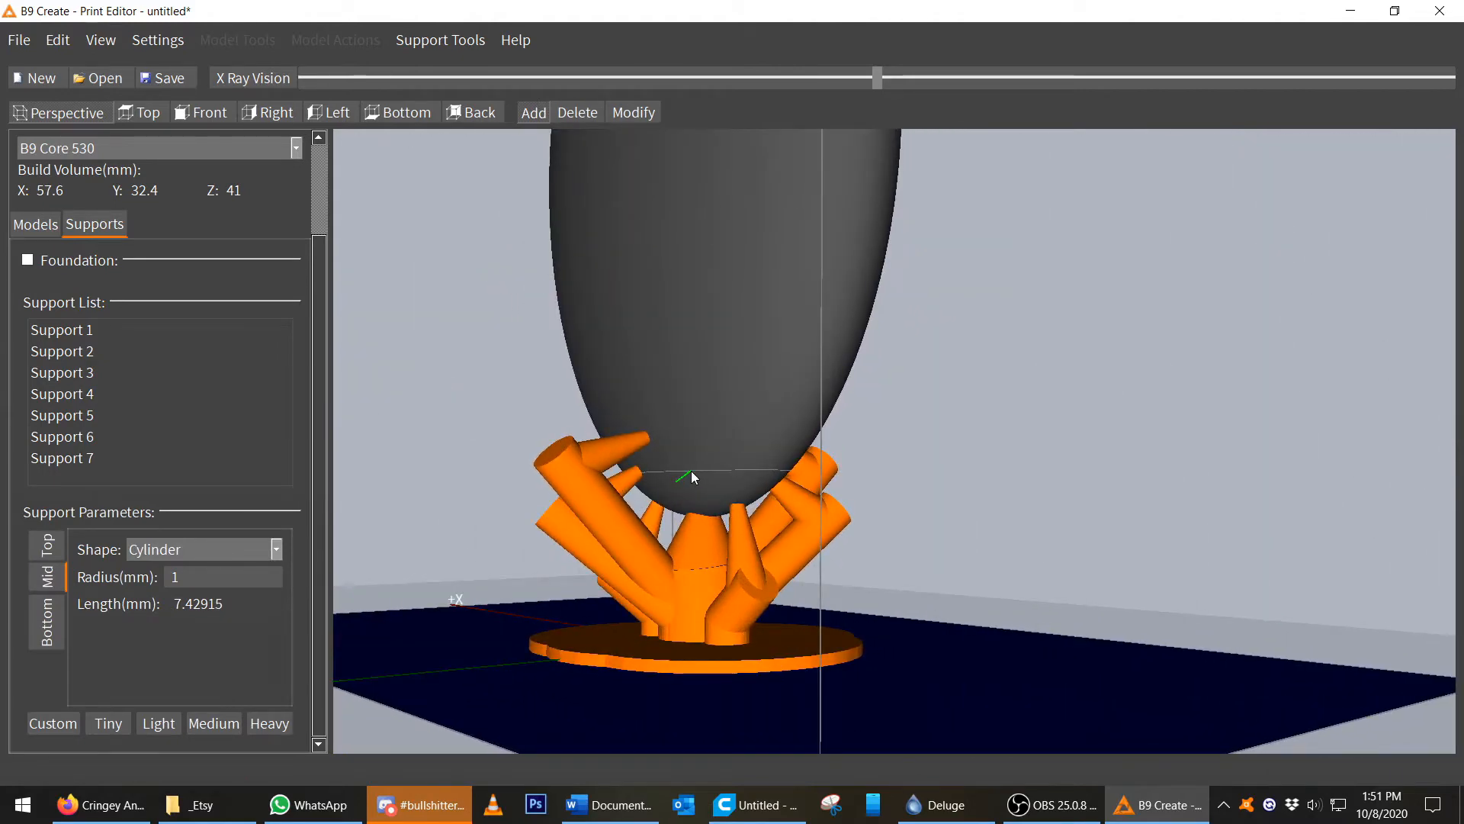
click(692, 471)
right_drag(778, 435, 639, 468)
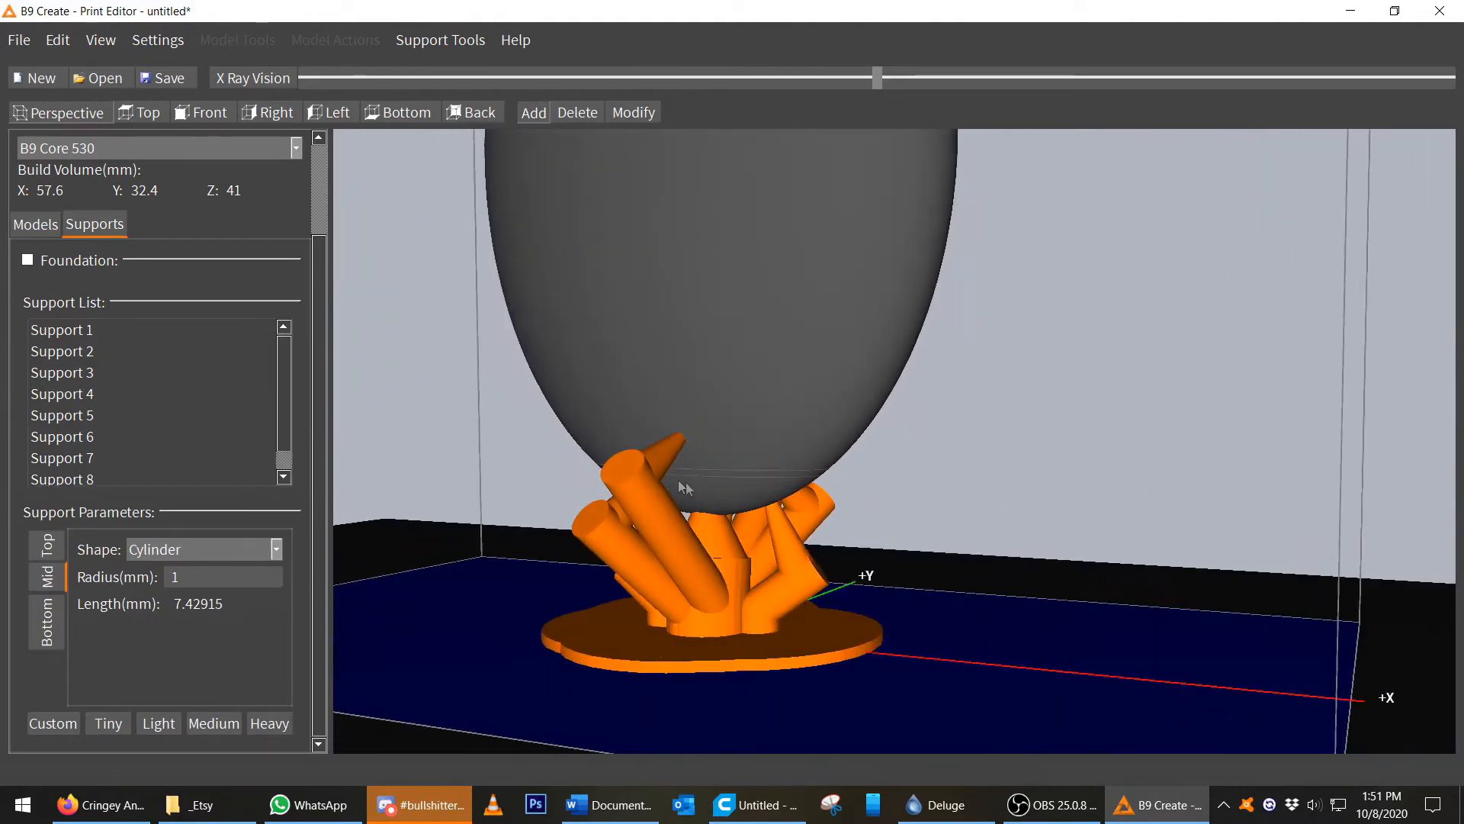
Select a support near the base and delete it.
scroll(683, 371, down, 2)
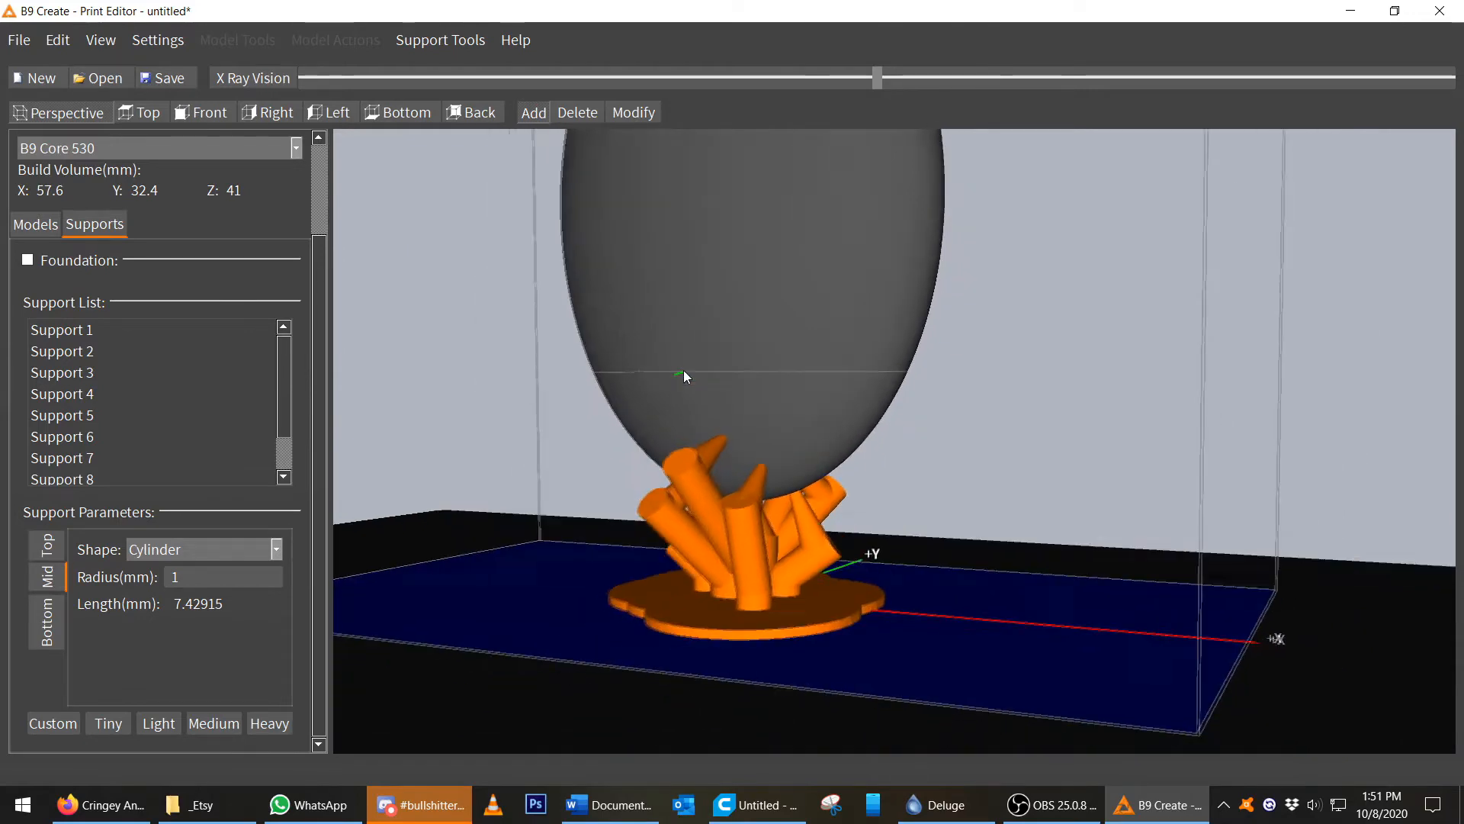
right_drag(684, 371, 698, 432)
mouse_move(771, 526)
right_down()
mouse_move(849, 558)
mouse_move(764, 531)
right_up()
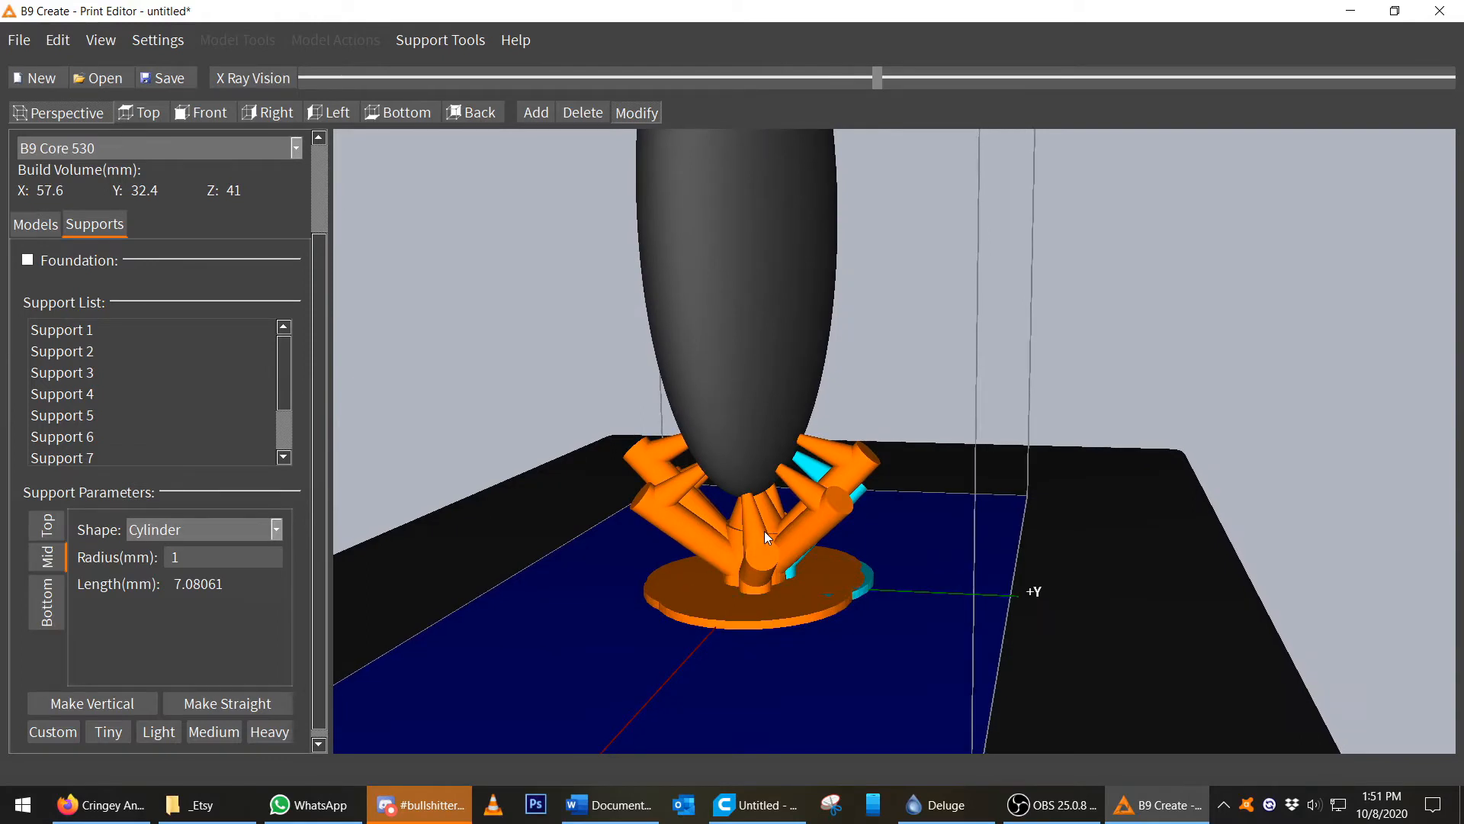
click(583, 112)
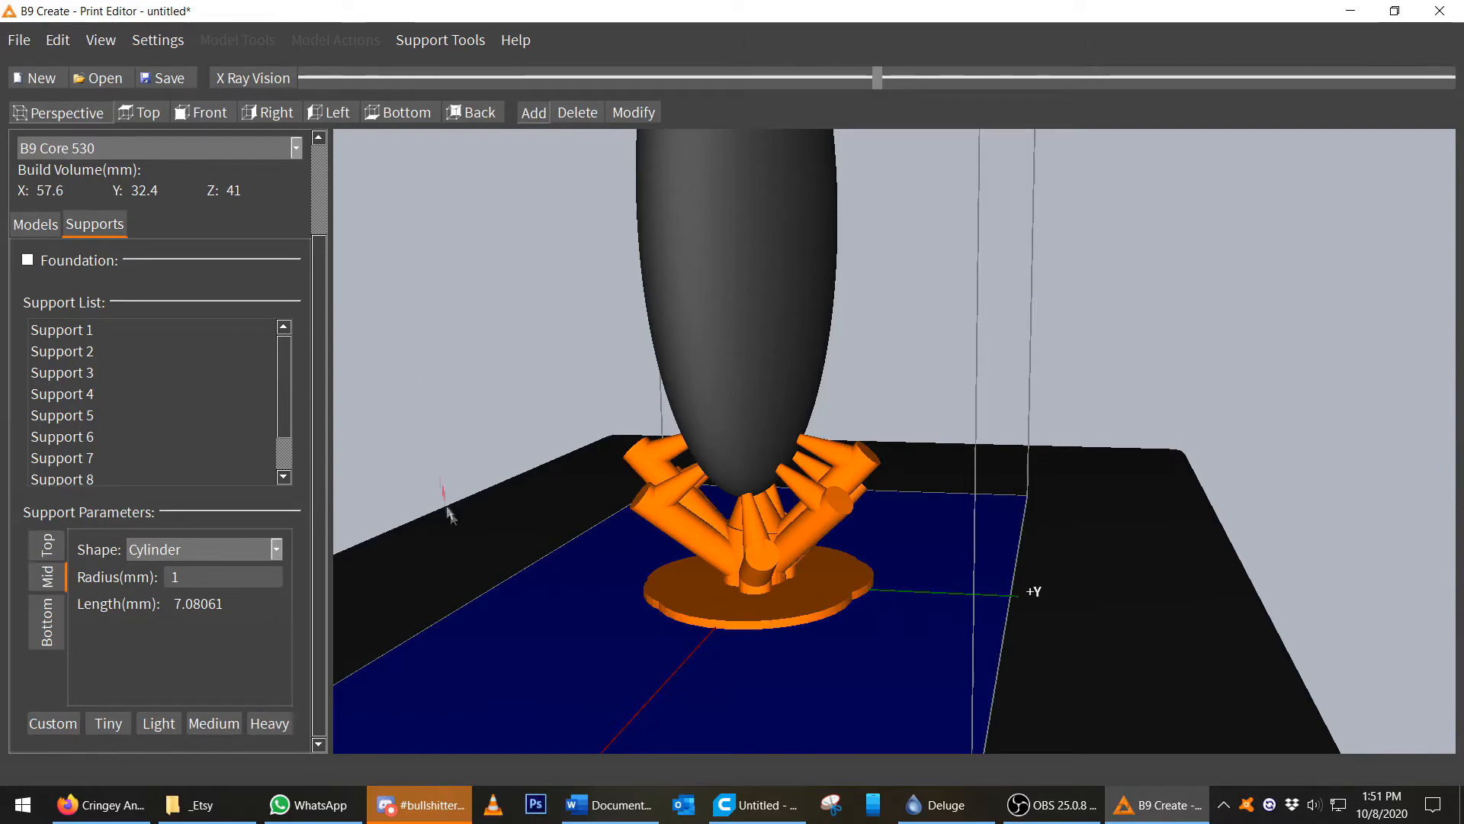
right_drag(607, 633, 793, 630)
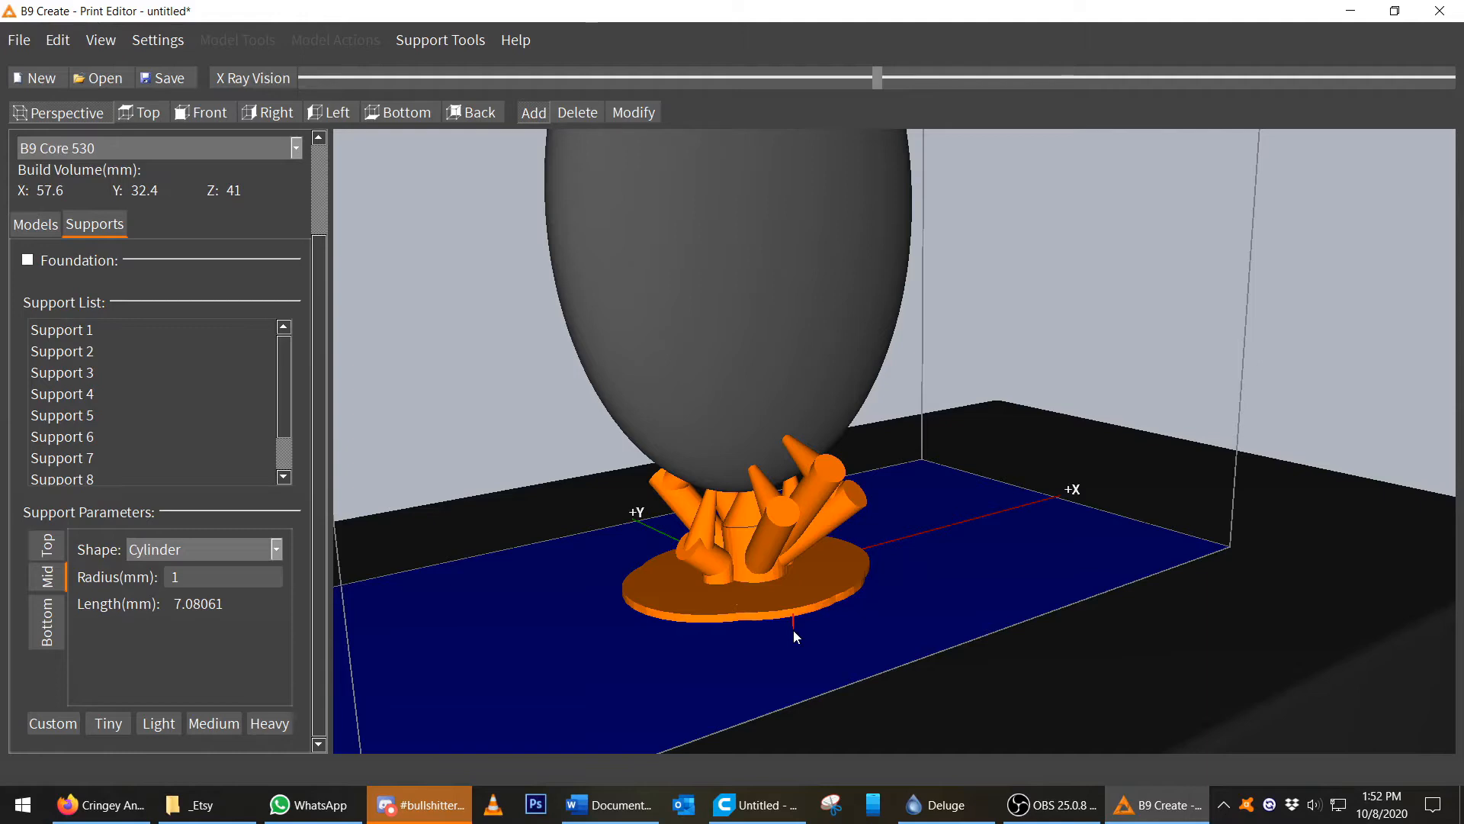
middle_drag(700, 611, 831, 595)
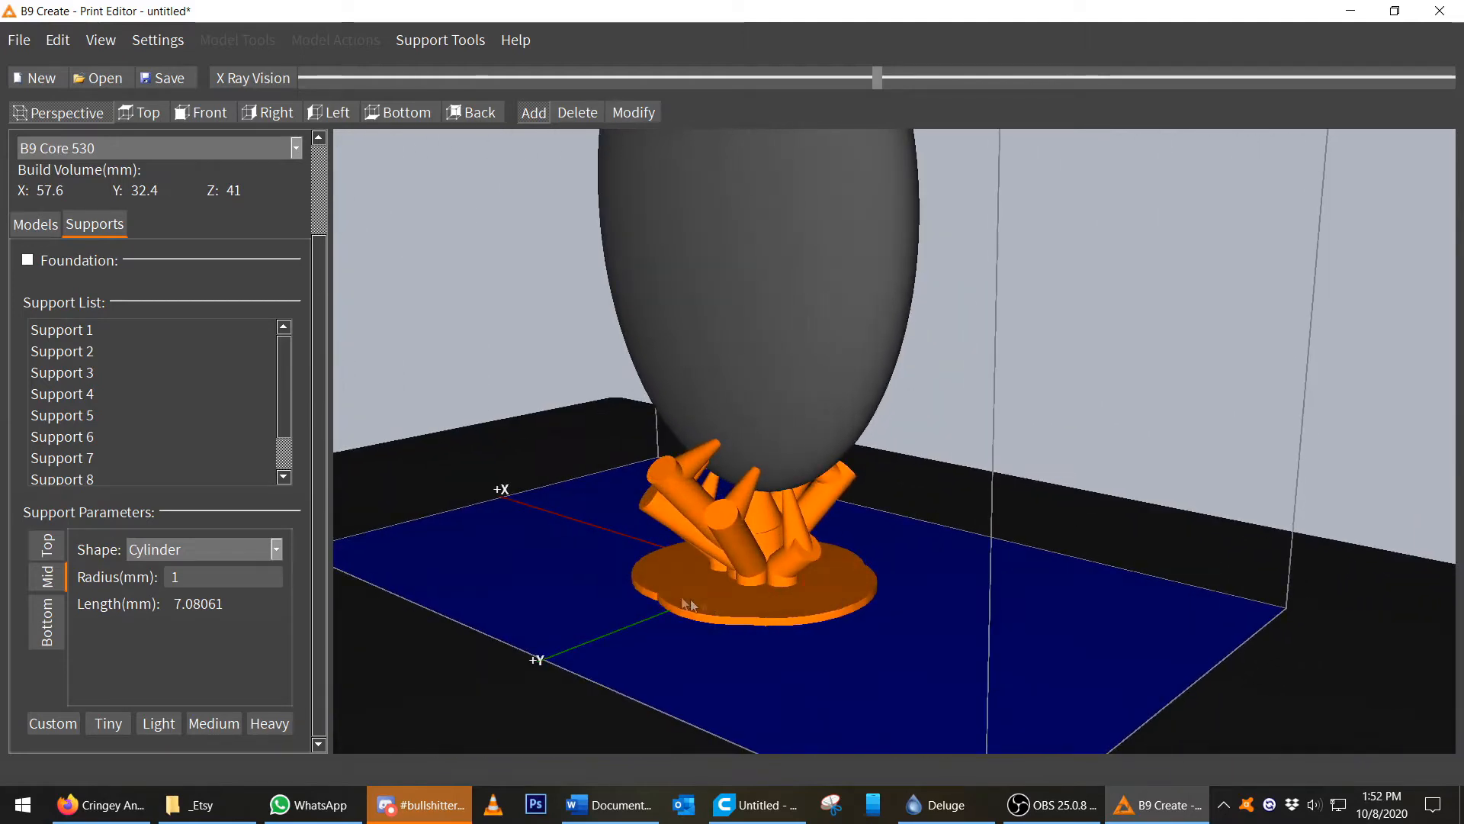
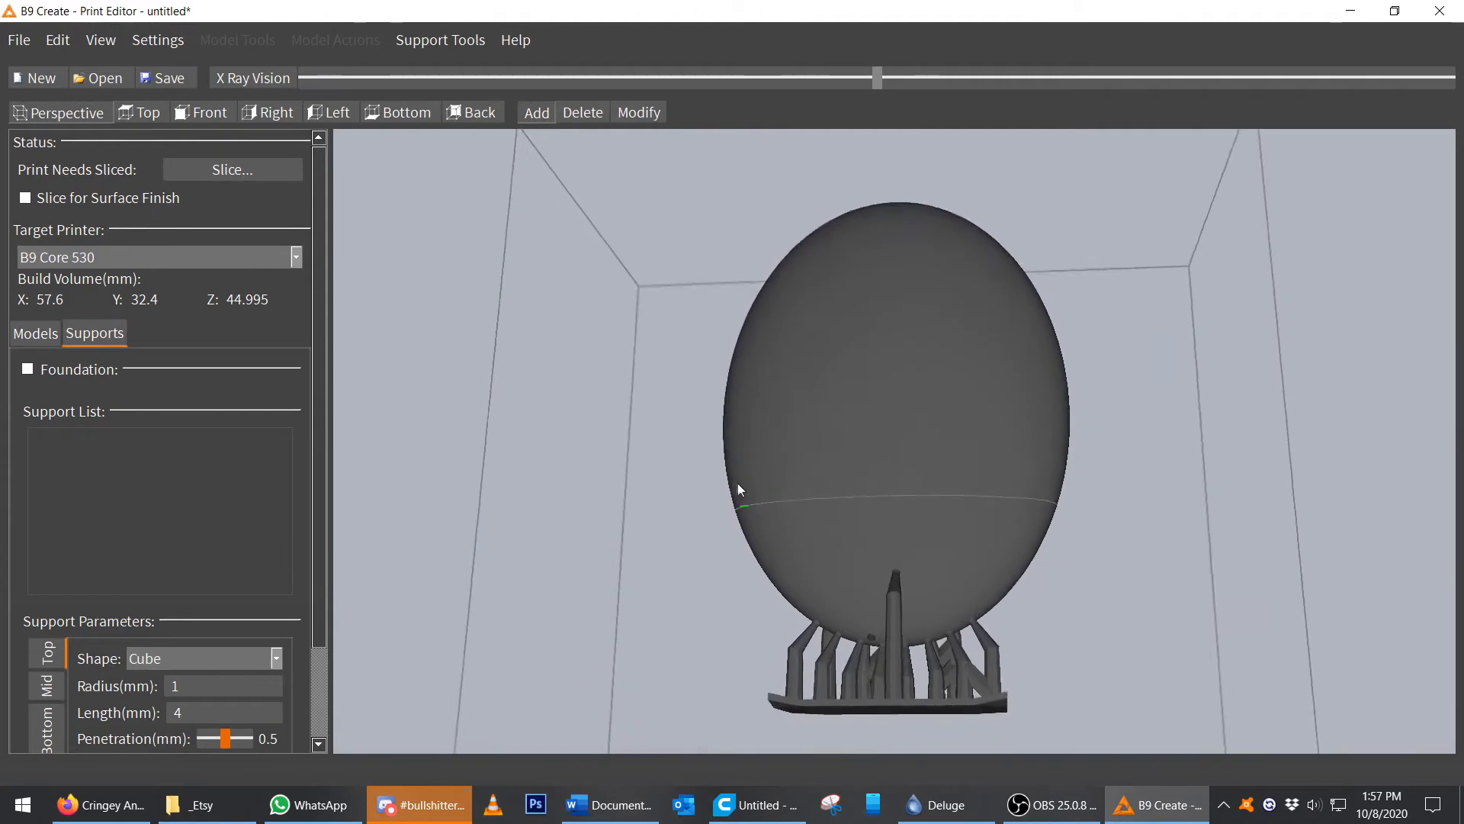
Delete the tall central support standing beneath the oval's bottom.
right_drag(740, 488, 766, 506)
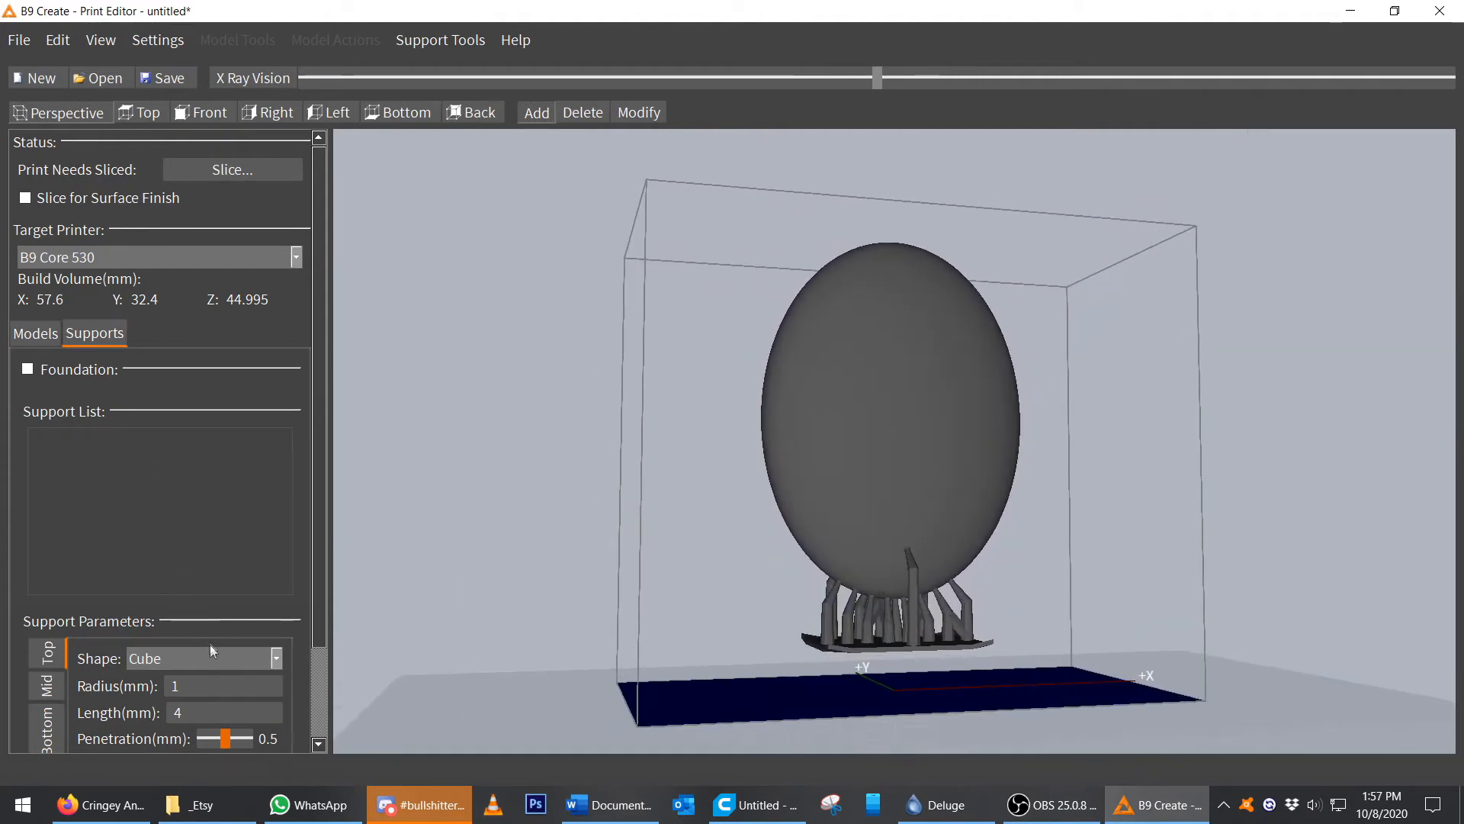
scroll(216, 582, down, 3)
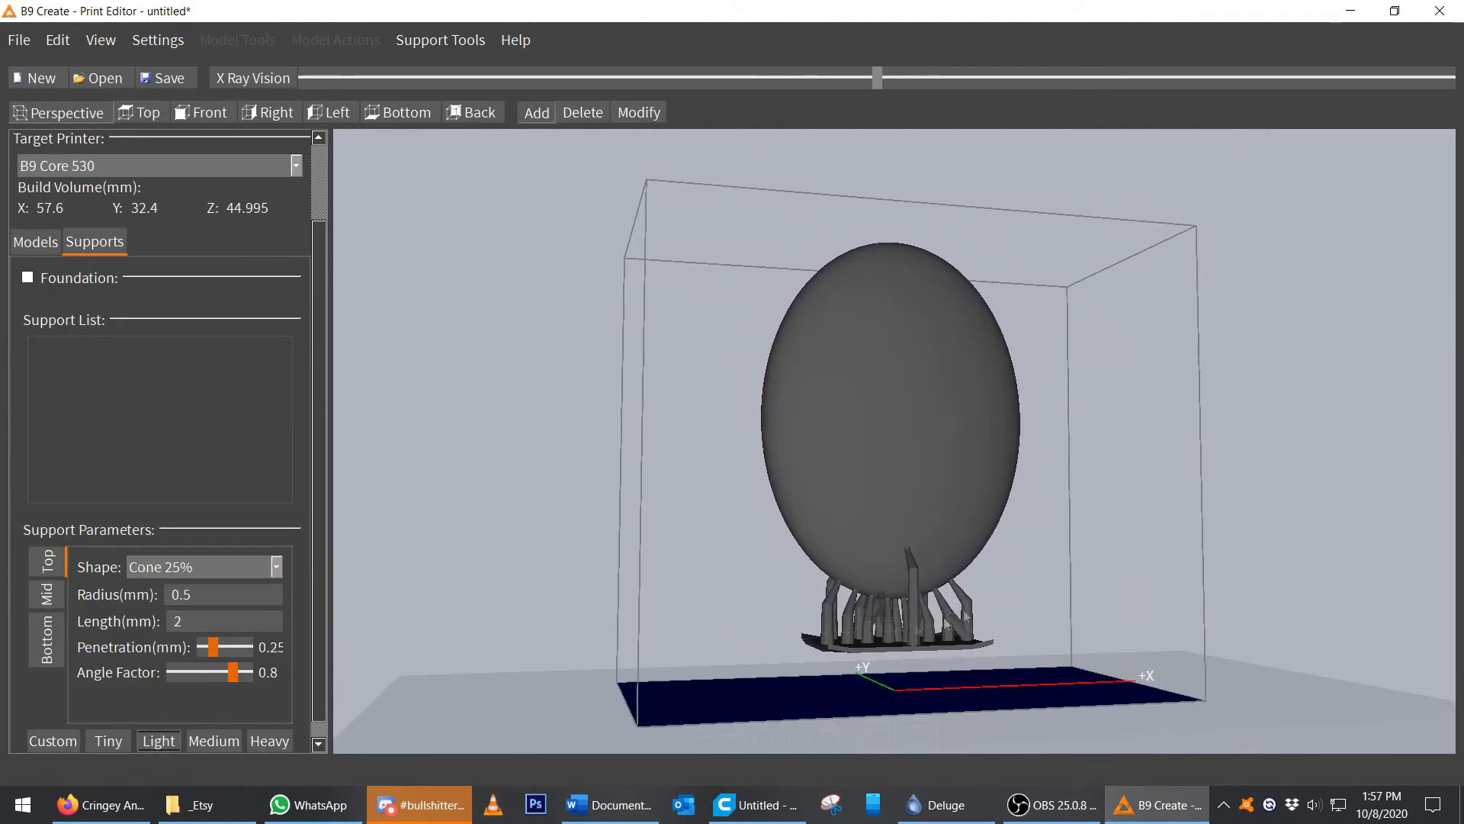
scroll(1005, 582, up, 5)
right_drag(876, 621, 937, 654)
click(890, 634)
right_drag(1006, 604, 975, 604)
scroll(986, 596, down, 2)
scroll(982, 714, up, 5)
click(929, 648)
middle_drag(929, 648, 858, 447)
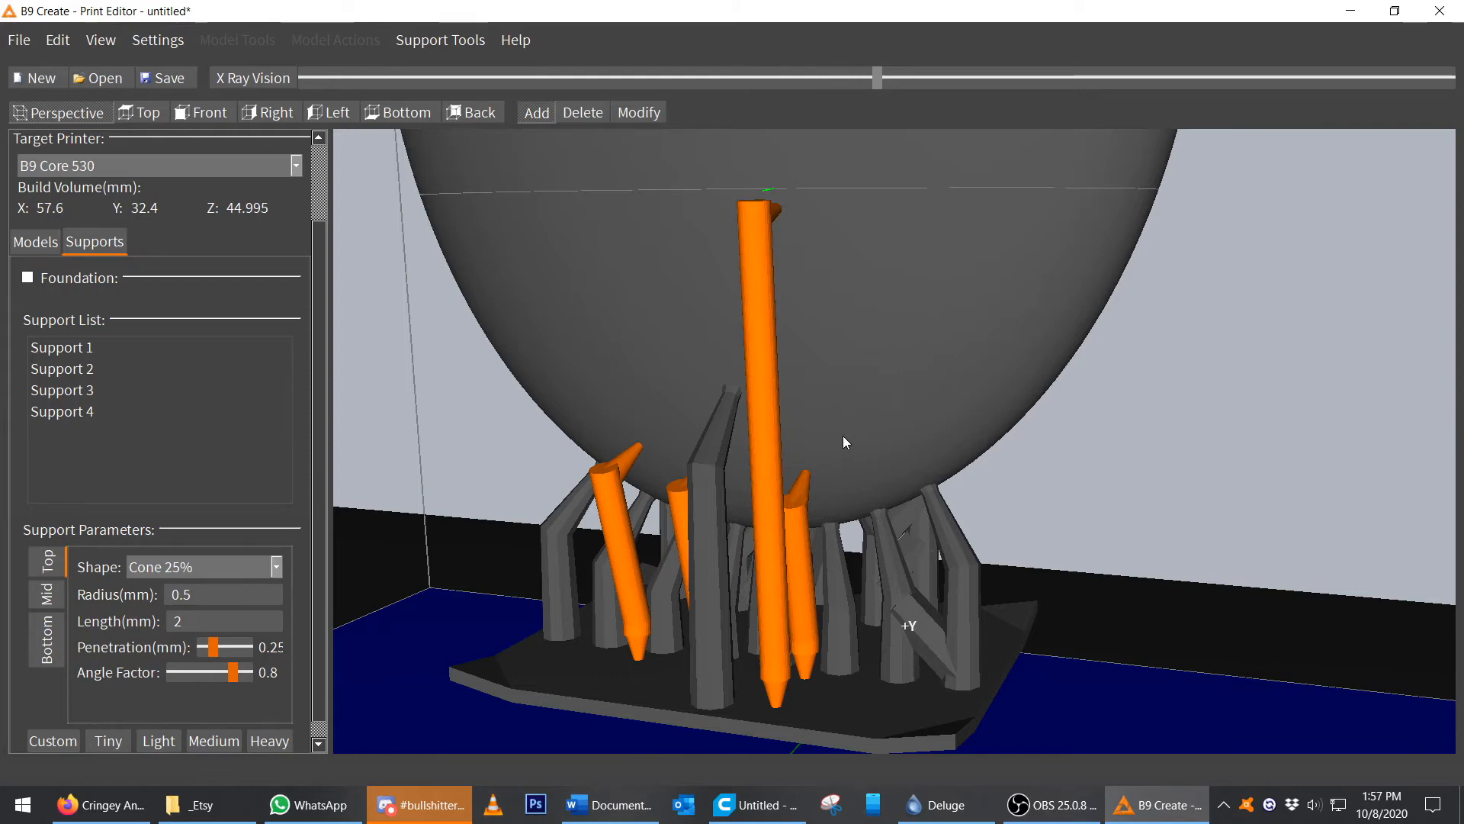
click(588, 122)
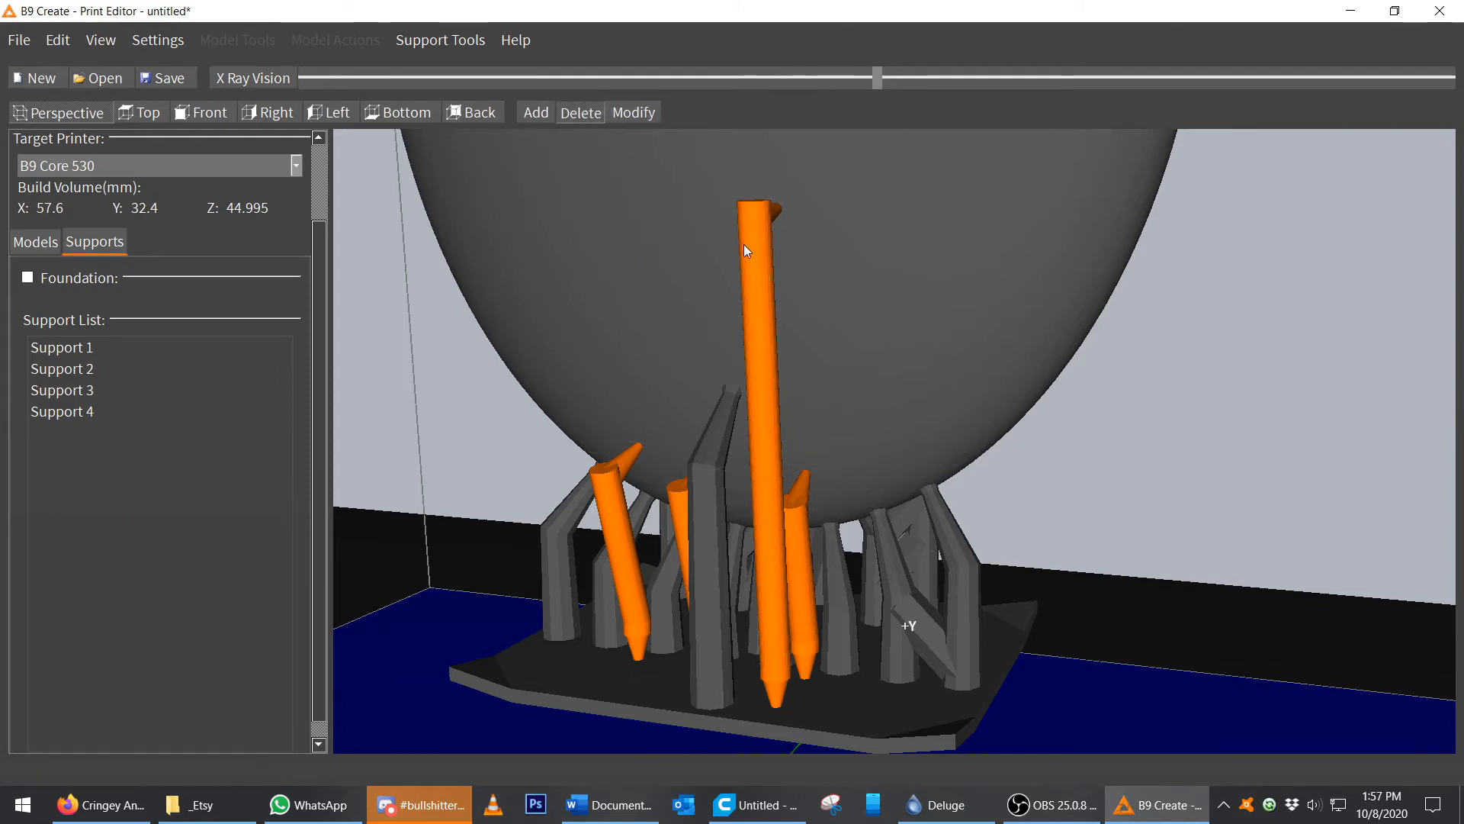
click(749, 245)
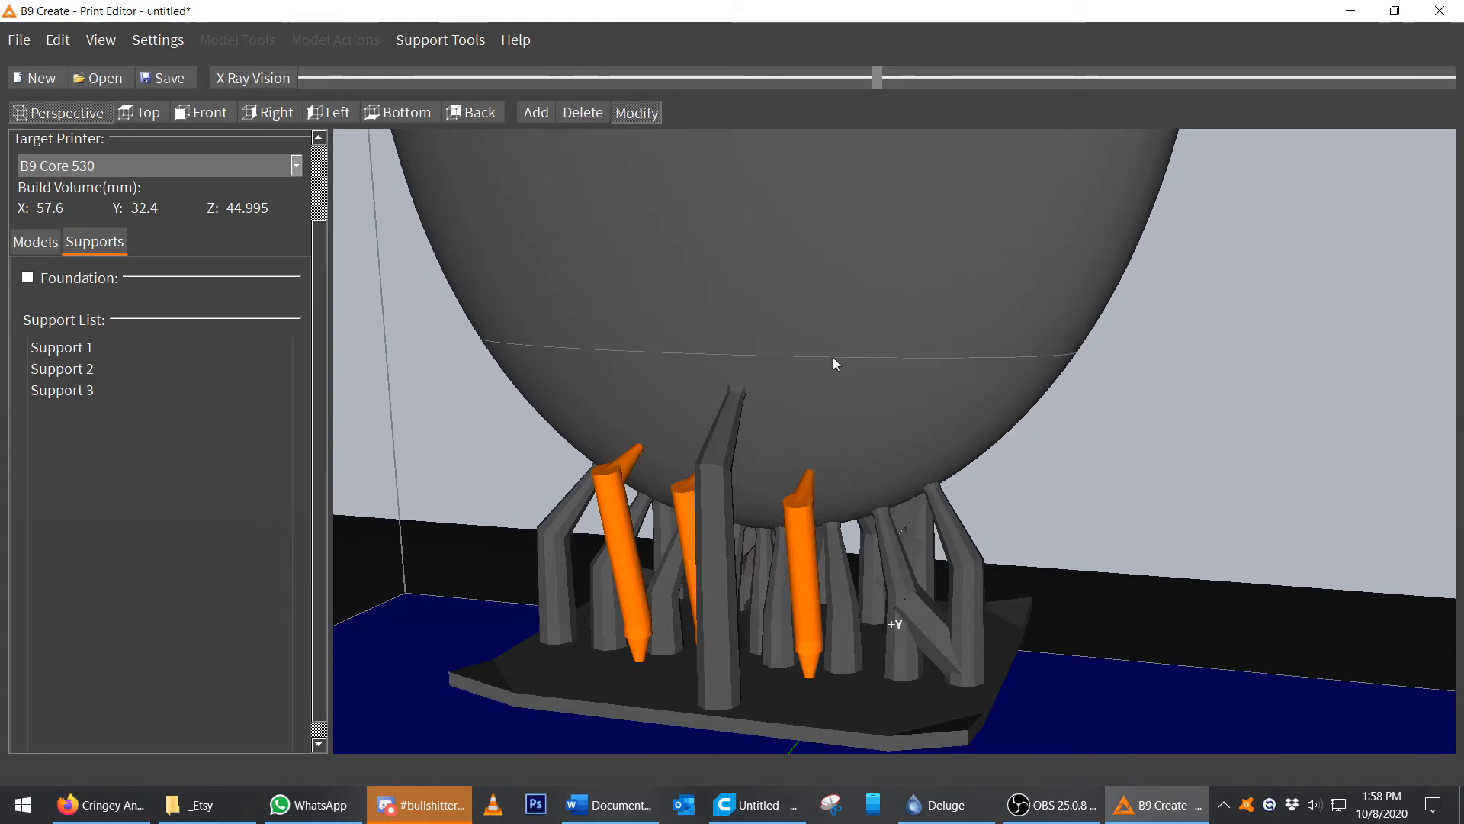
Move the lower ends of the remaining supports to new spots on the foundation.
right_drag(833, 357, 969, 356)
drag(761, 459, 793, 456)
click(667, 448)
drag(667, 448, 683, 451)
right_drag(926, 428, 834, 474)
drag(793, 472, 816, 460)
right_drag(633, 464, 698, 450)
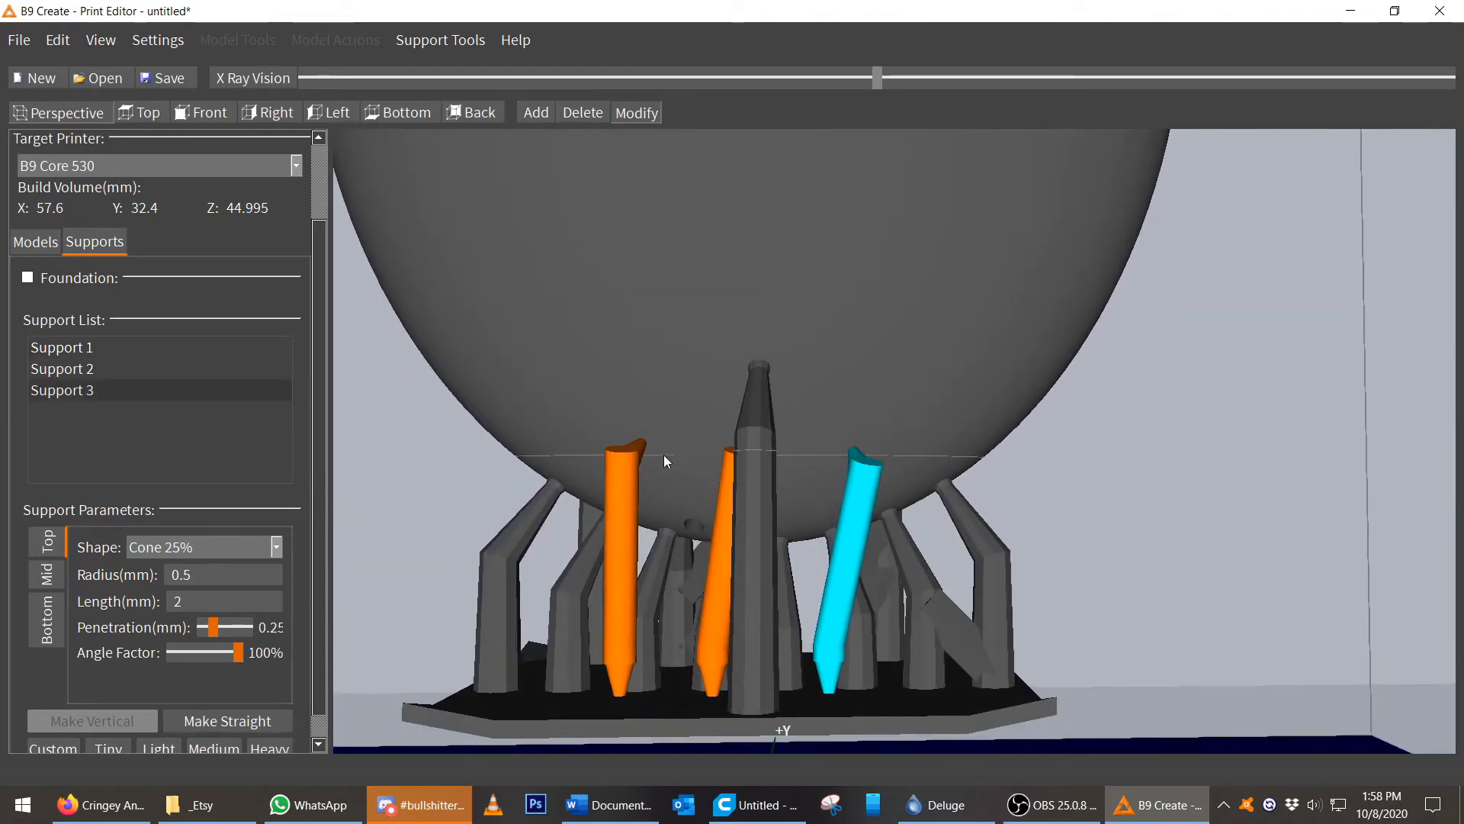
right_drag(744, 554, 817, 543)
drag(838, 534, 874, 472)
middle_drag(1002, 533, 893, 524)
click(839, 550)
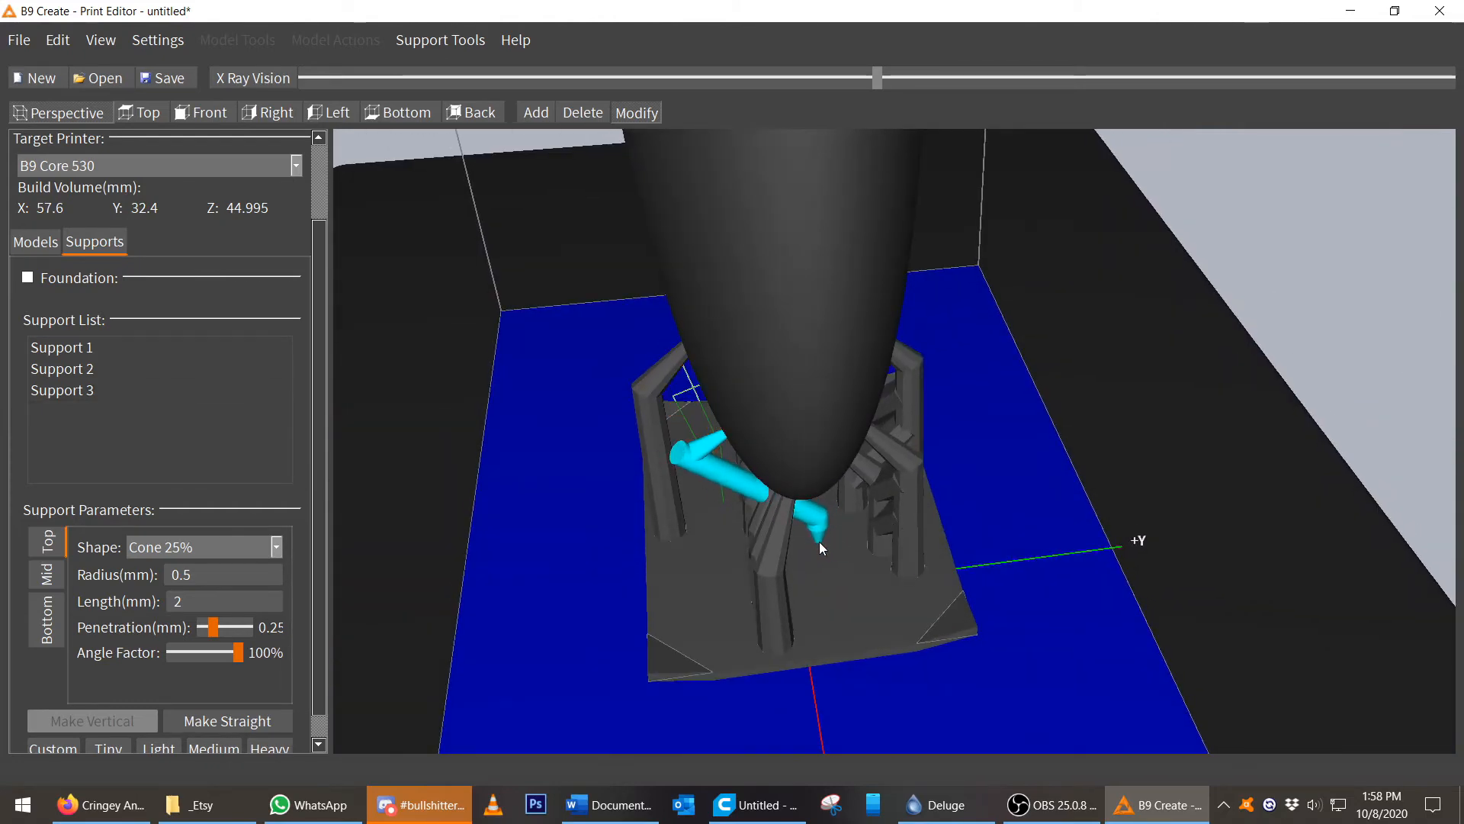
Reposition the supports' lower ends so two of them cross beneath the oval.
click(819, 543)
middle_drag(584, 594, 854, 539)
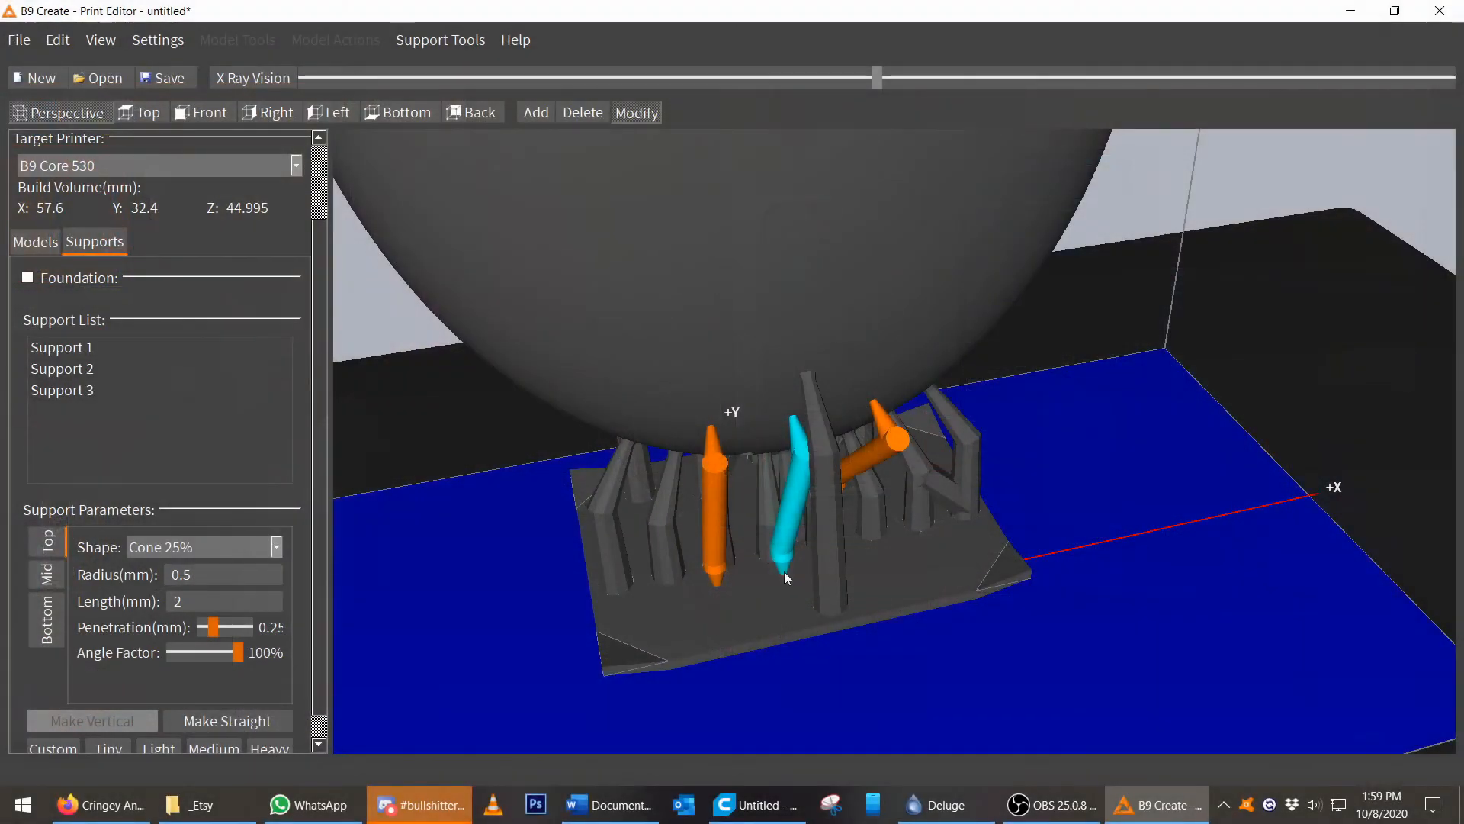
drag(784, 571, 872, 601)
right_drag(872, 601, 860, 482)
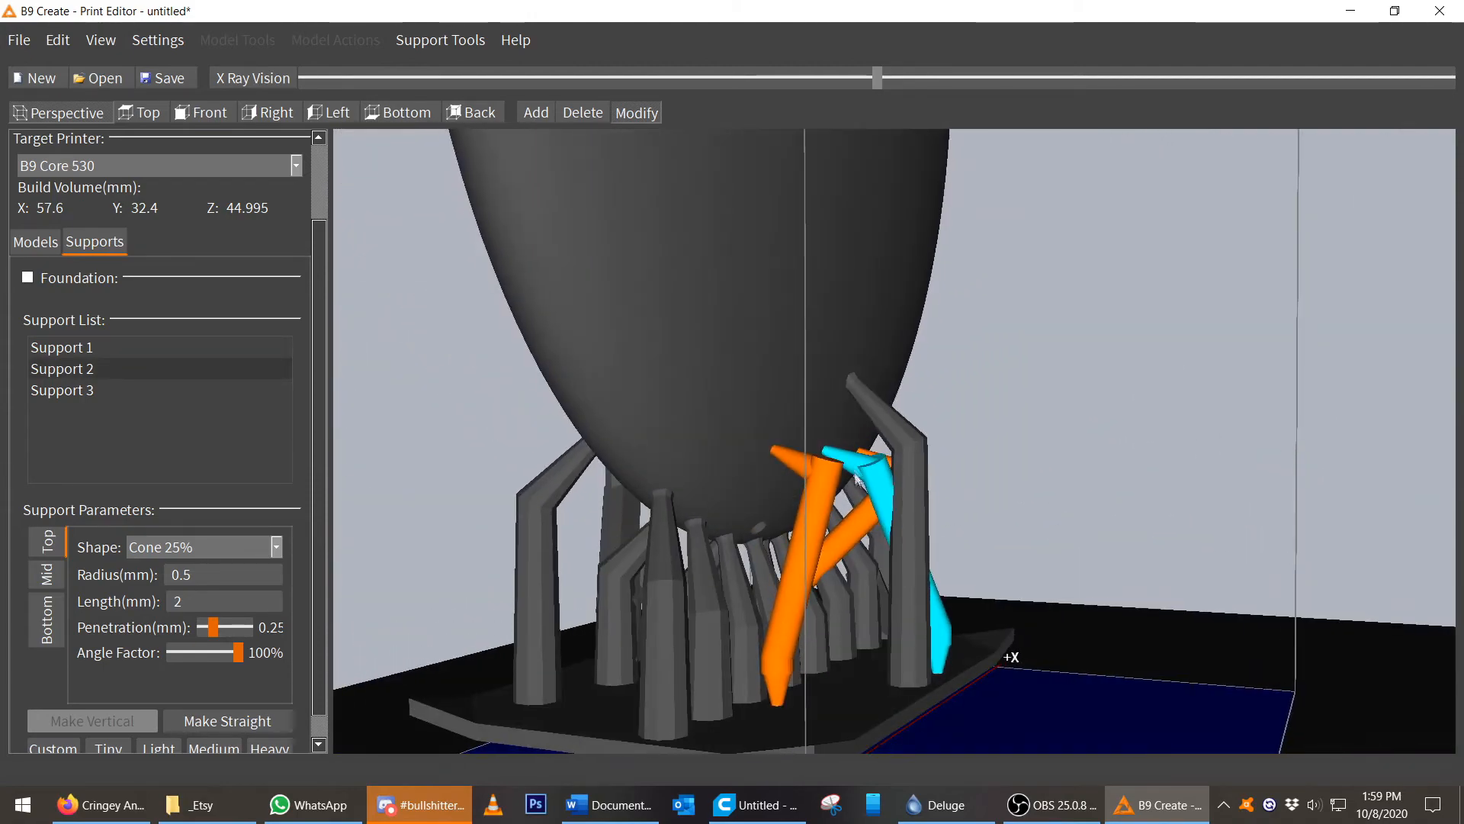
drag(830, 455, 834, 451)
right_drag(834, 451, 854, 548)
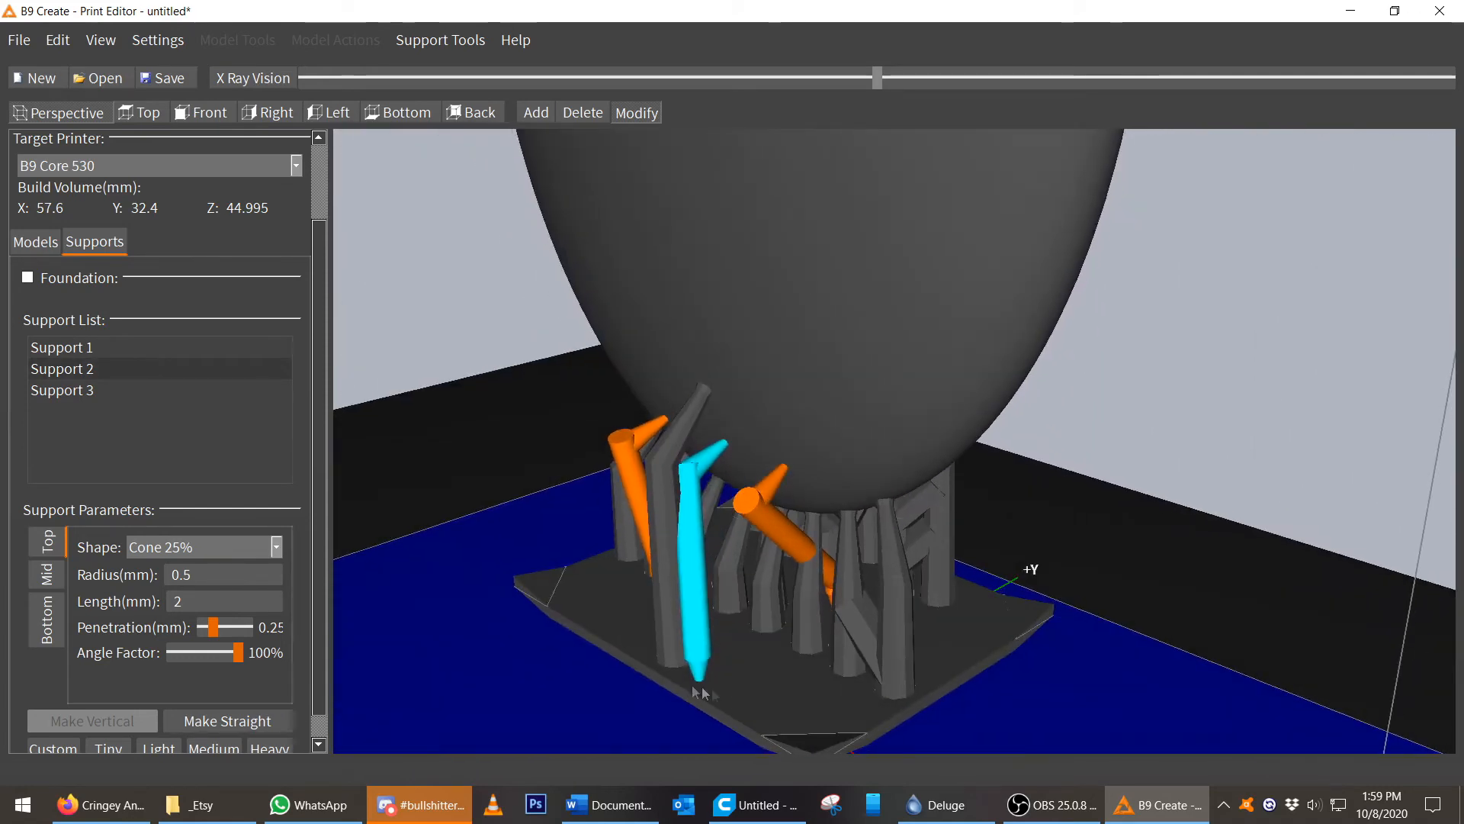
drag(695, 684, 697, 649)
right_drag(726, 679, 798, 646)
drag(675, 566, 679, 531)
right_drag(513, 592, 784, 500)
drag(783, 499, 806, 510)
drag(743, 469, 903, 472)
right_drag(991, 465, 968, 376)
click(1114, 461)
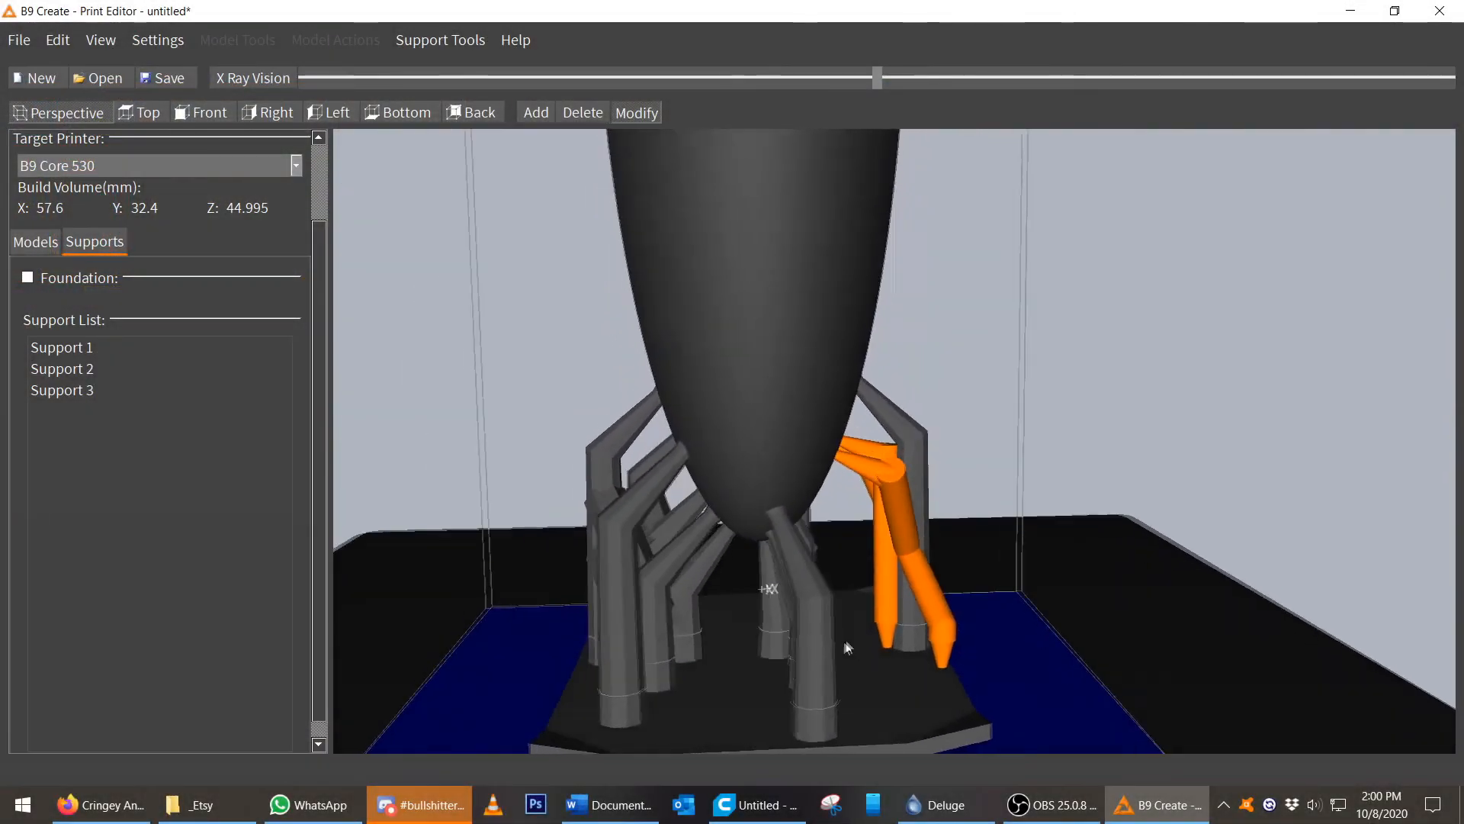
Drag one crossing support's lower end down off the foundation onto the build plate.
mouse_move(845, 644)
right_down()
mouse_move(808, 640)
mouse_move(844, 646)
right_up()
click(883, 630)
drag(885, 630, 975, 688)
drag(947, 755, 967, 729)
right_drag(996, 700, 897, 647)
scroll(918, 705, down, 4)
drag(870, 645, 852, 641)
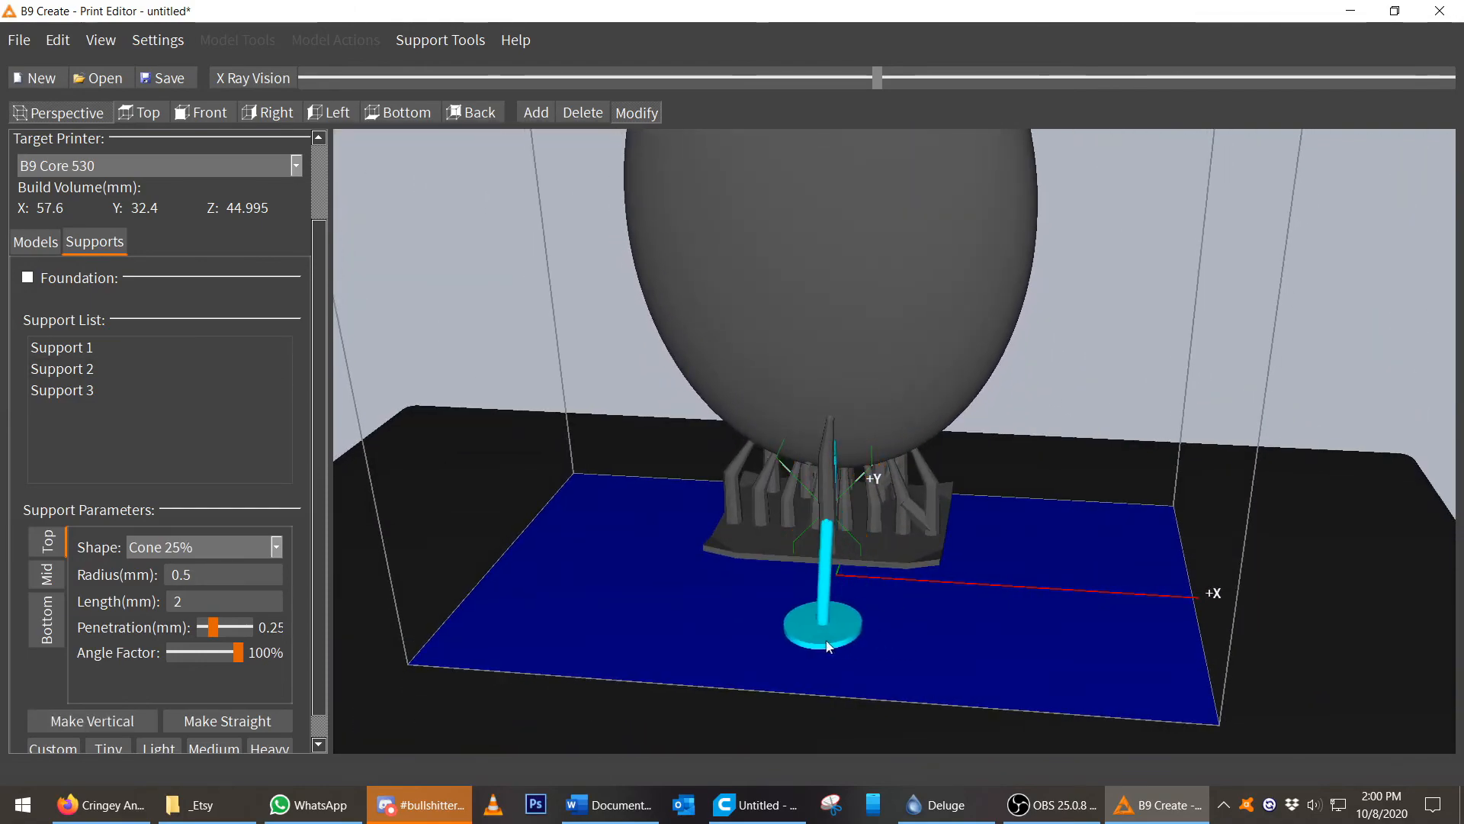
right_drag(864, 653, 935, 562)
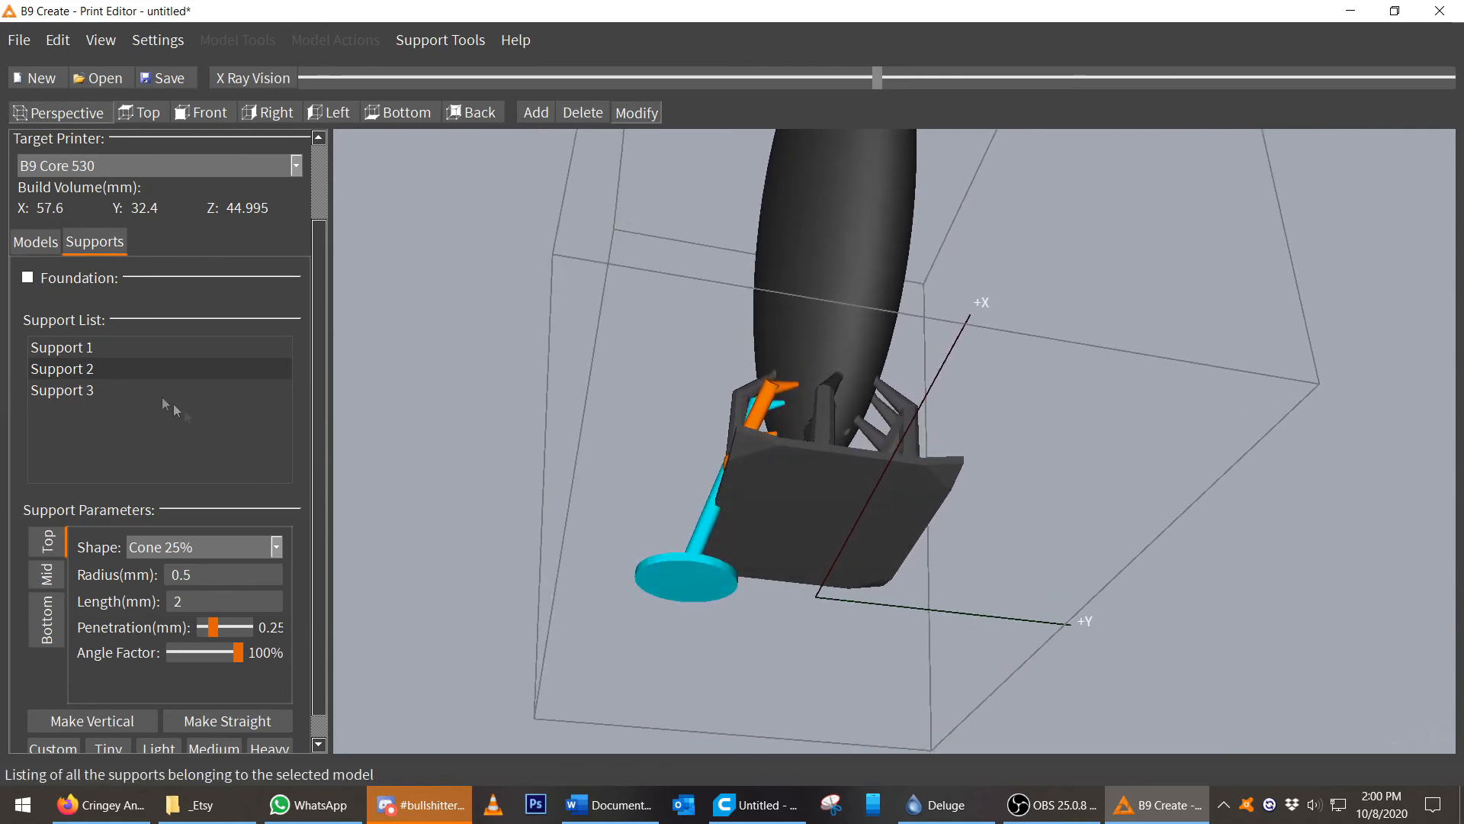
Set the oval model's Z position to 0.
click(39, 247)
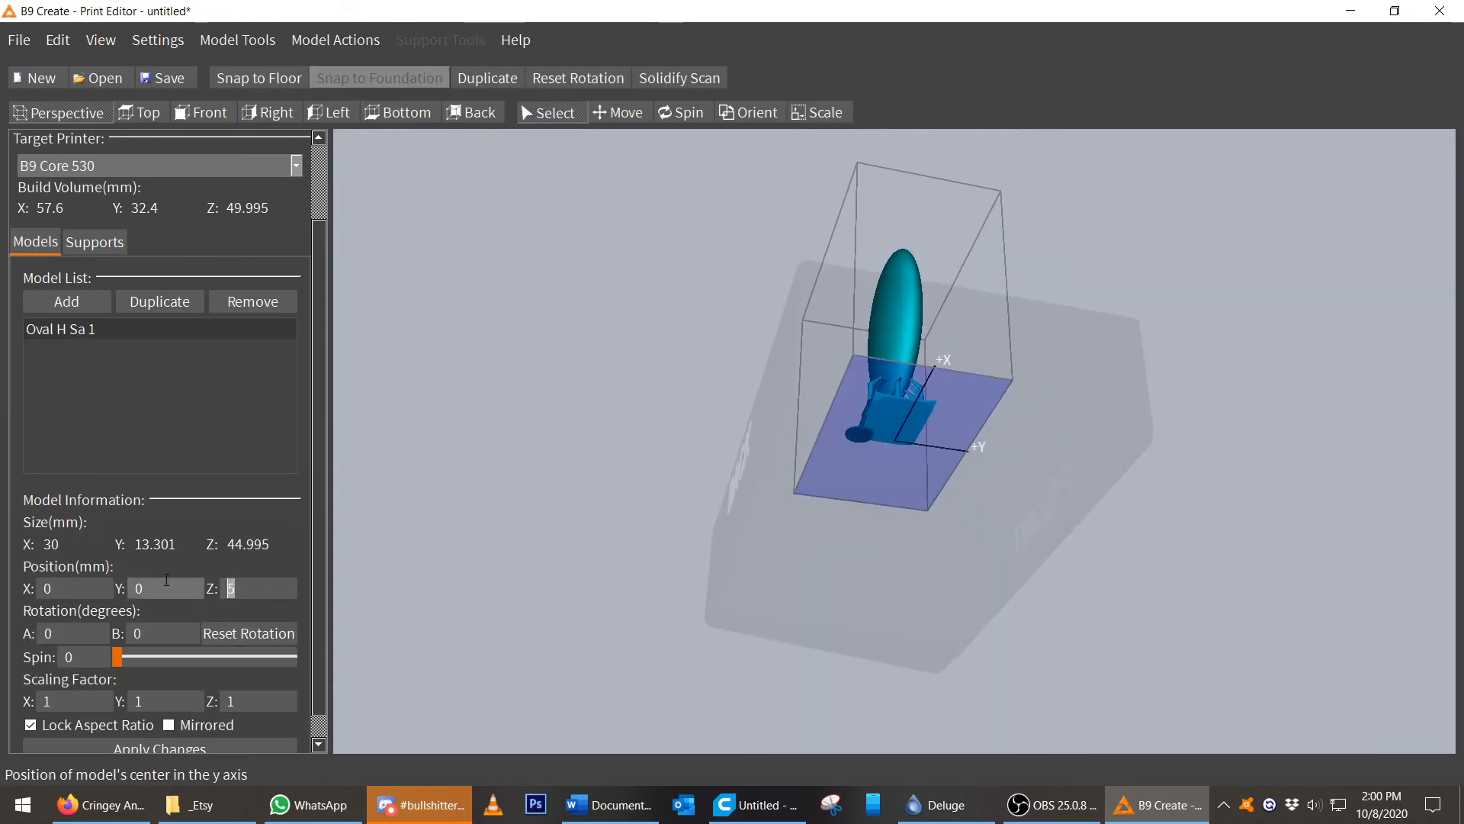
text(0)
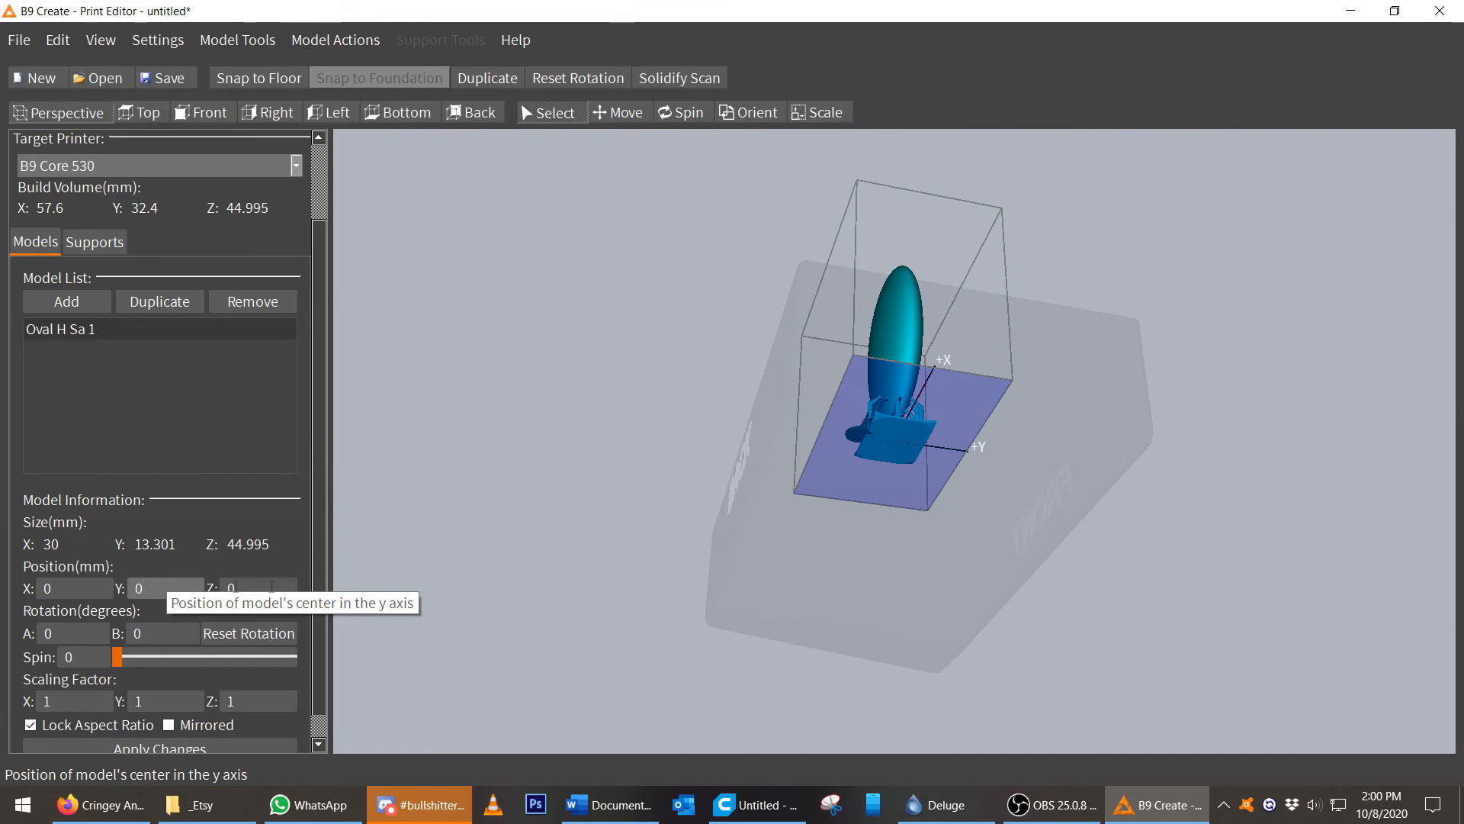
scroll(996, 497, up, 10)
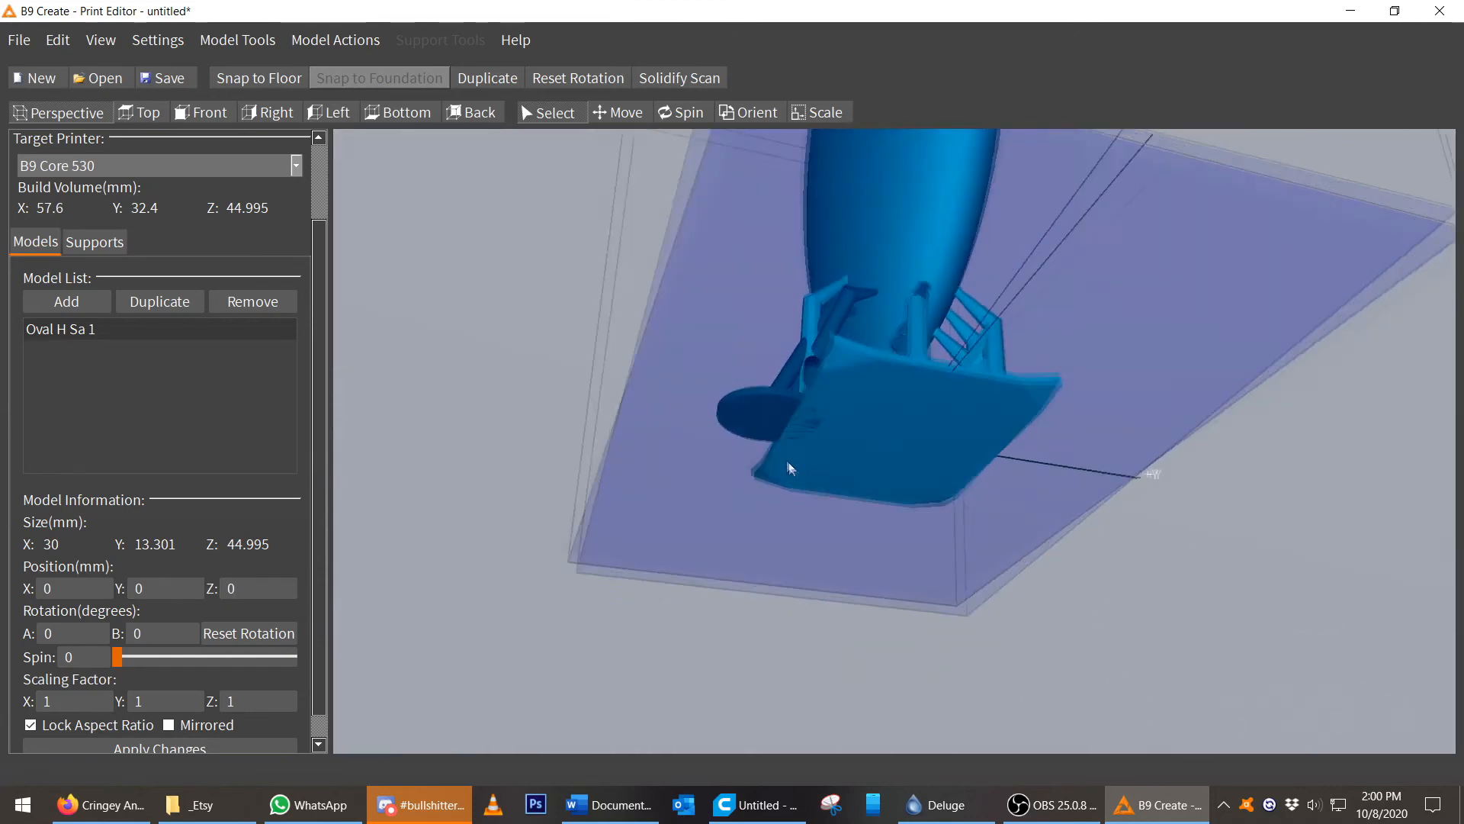
right_drag(788, 468, 528, 389)
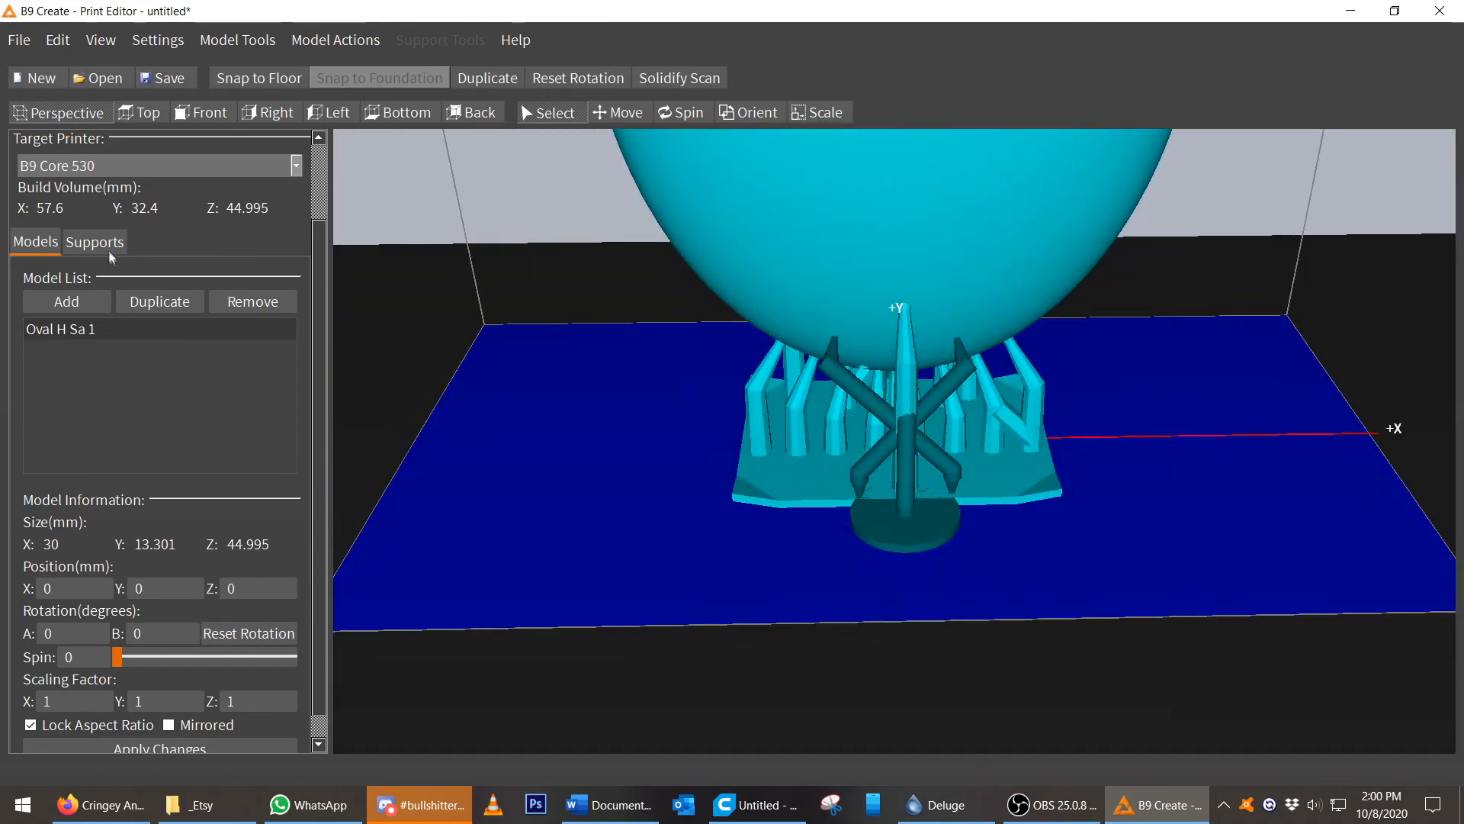
Adjust the lower end of the support resting on the build plate back toward the foundation.
click(95, 242)
right_drag(908, 707, 899, 707)
click(637, 113)
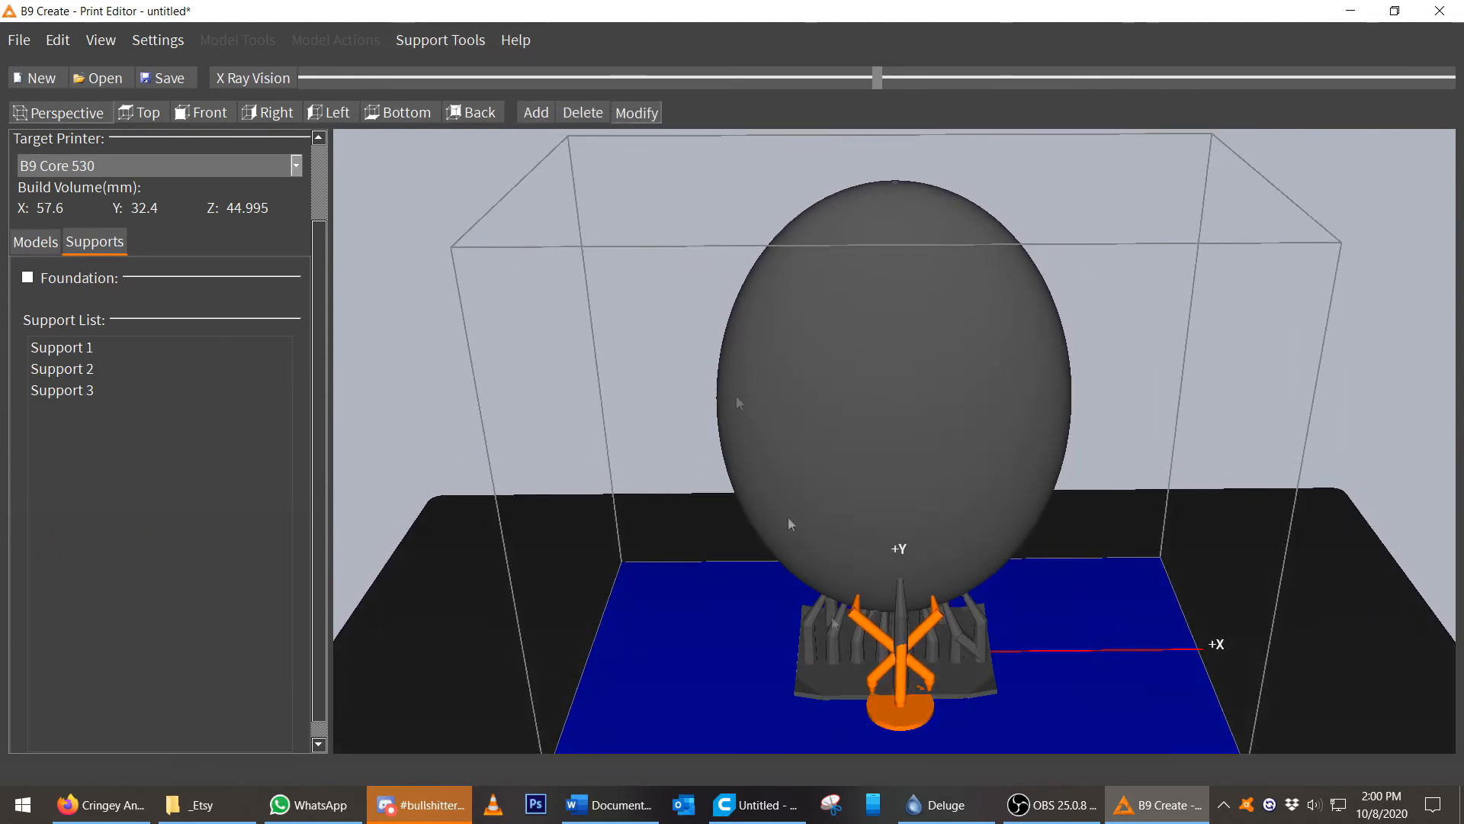
click(890, 719)
drag(896, 711, 898, 715)
right_drag(932, 672, 841, 650)
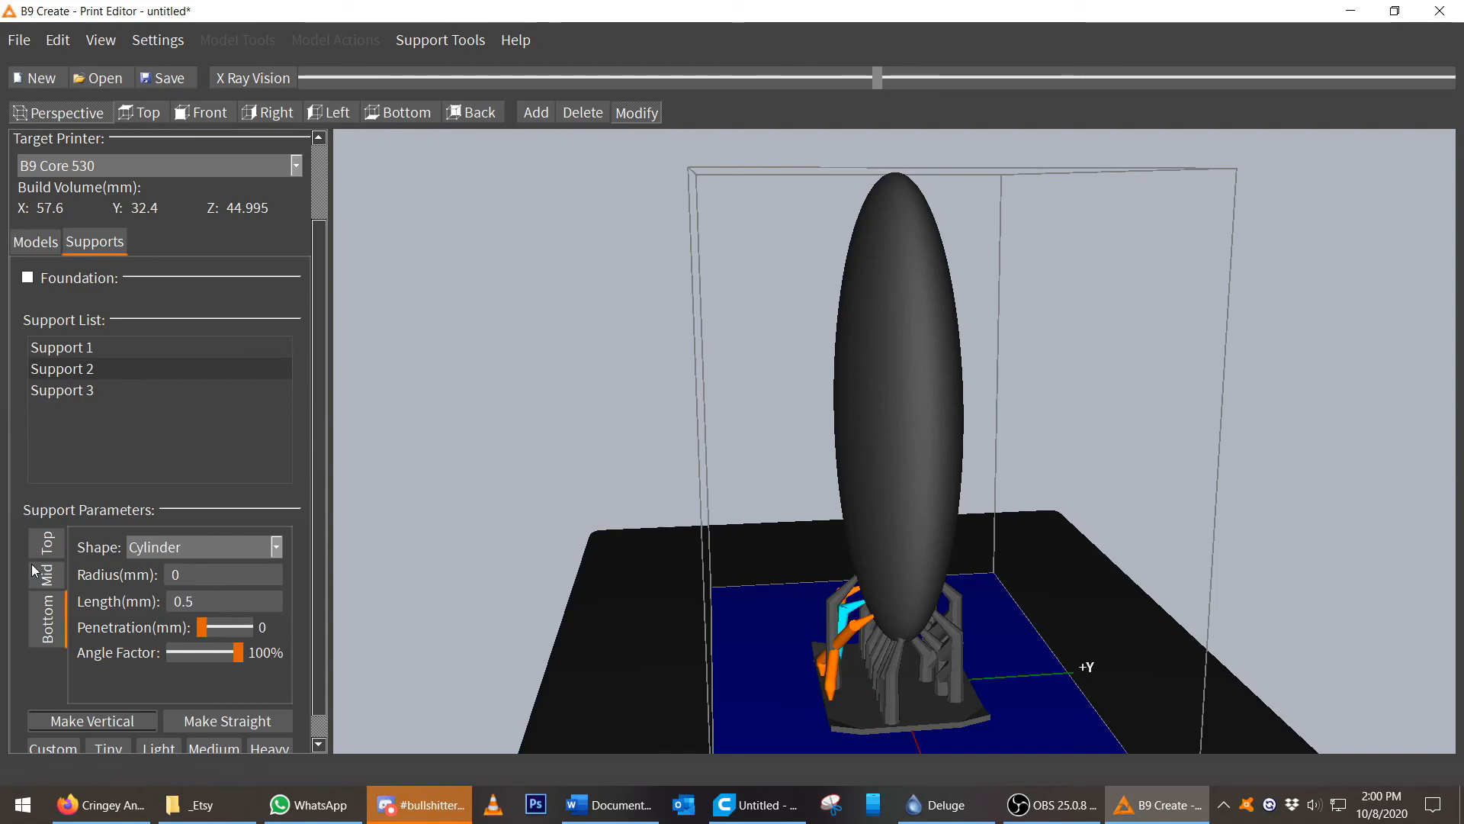
right_drag(806, 676, 946, 722)
click(946, 722)
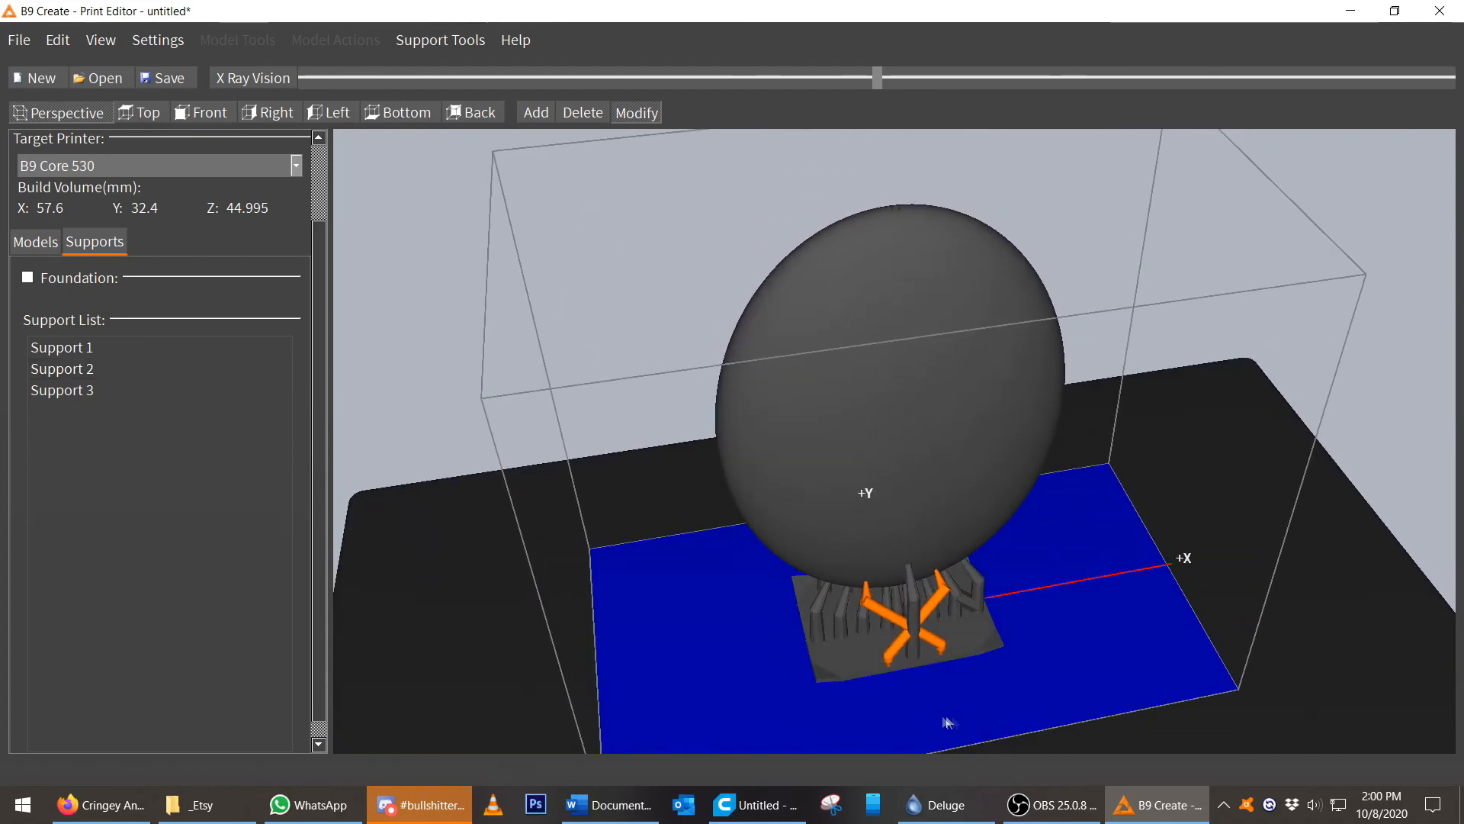
Export the supported model as a binary STL file named Oval H Sab on the Desktop.
scroll(982, 720, up, 4)
scroll(982, 722, up, 8)
scroll(982, 721, down, 7)
middle_drag(1167, 725, 1067, 537)
middle_drag(776, 619, 565, 568)
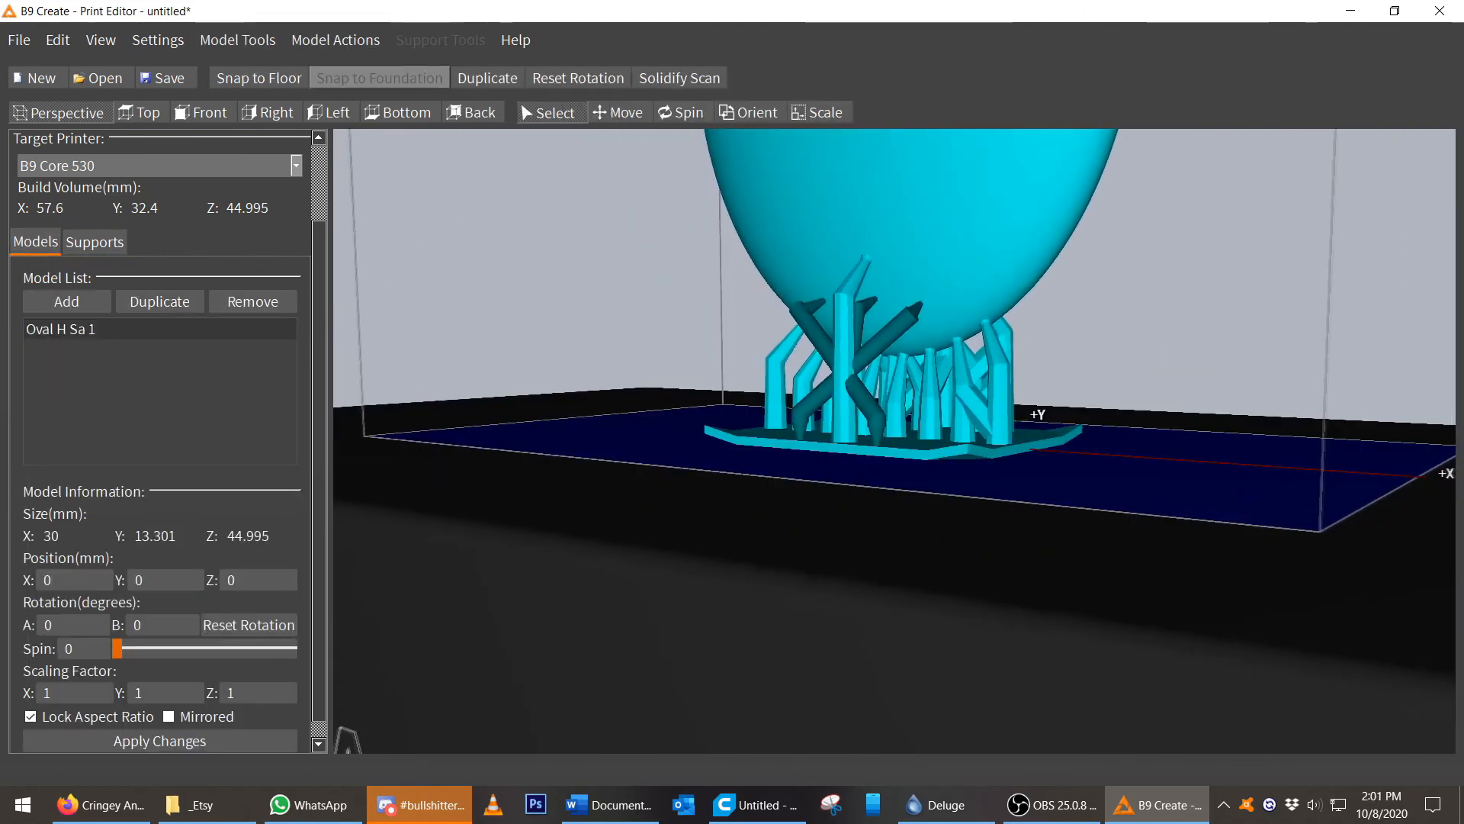
key(alt+f)
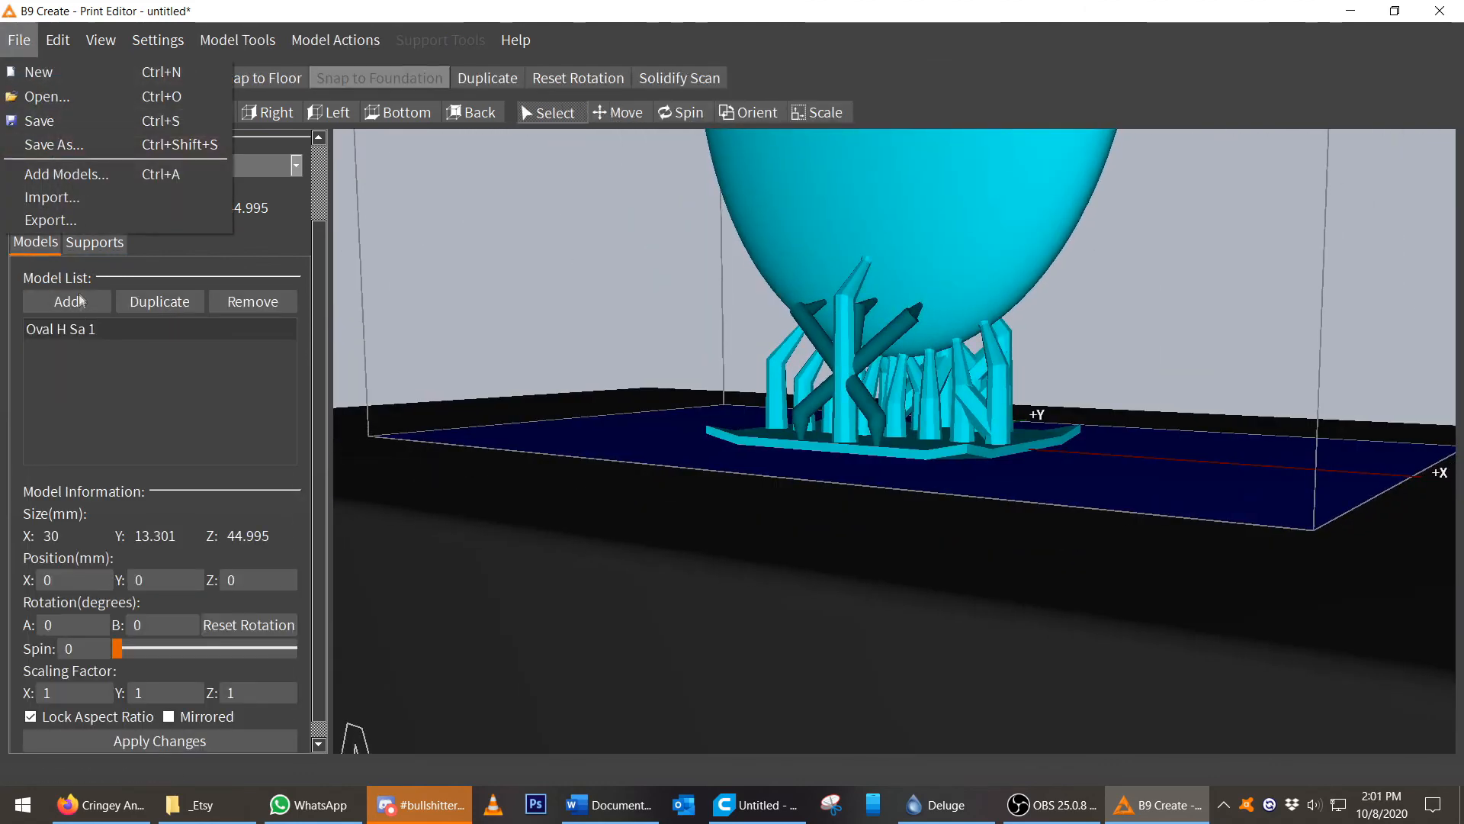
click(56, 197)
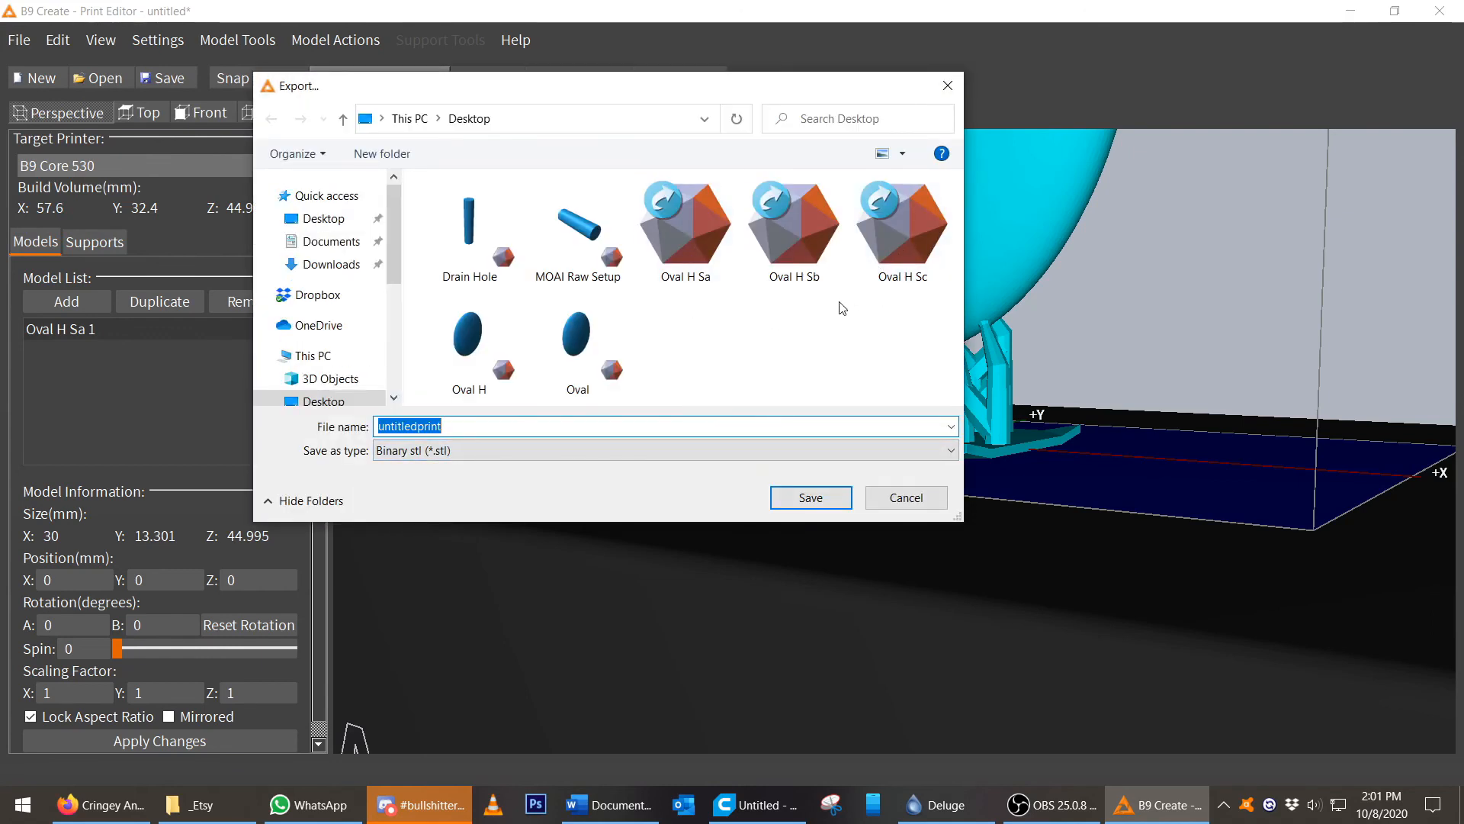
click(686, 228)
click(448, 425)
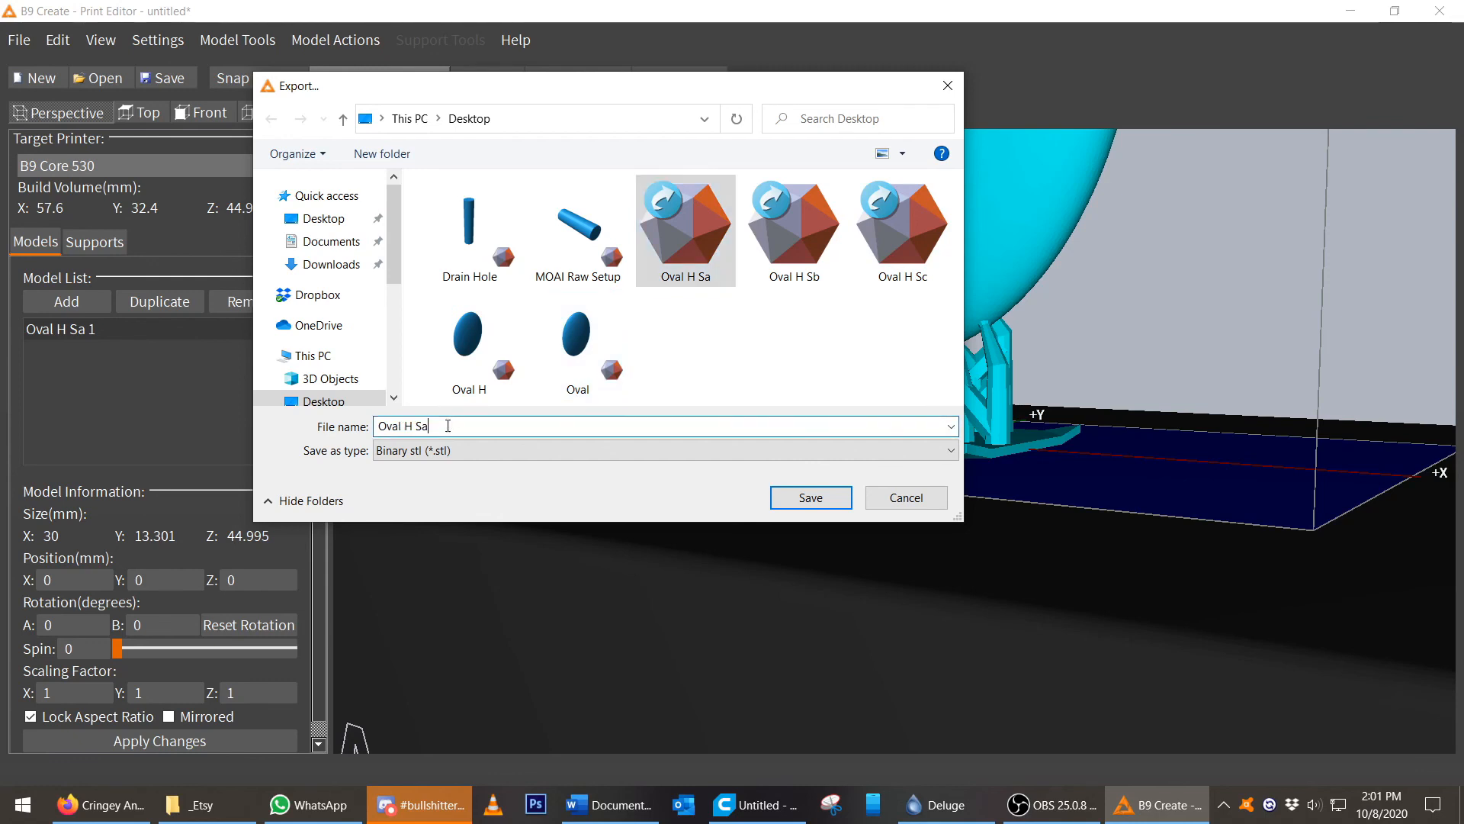
text(b)
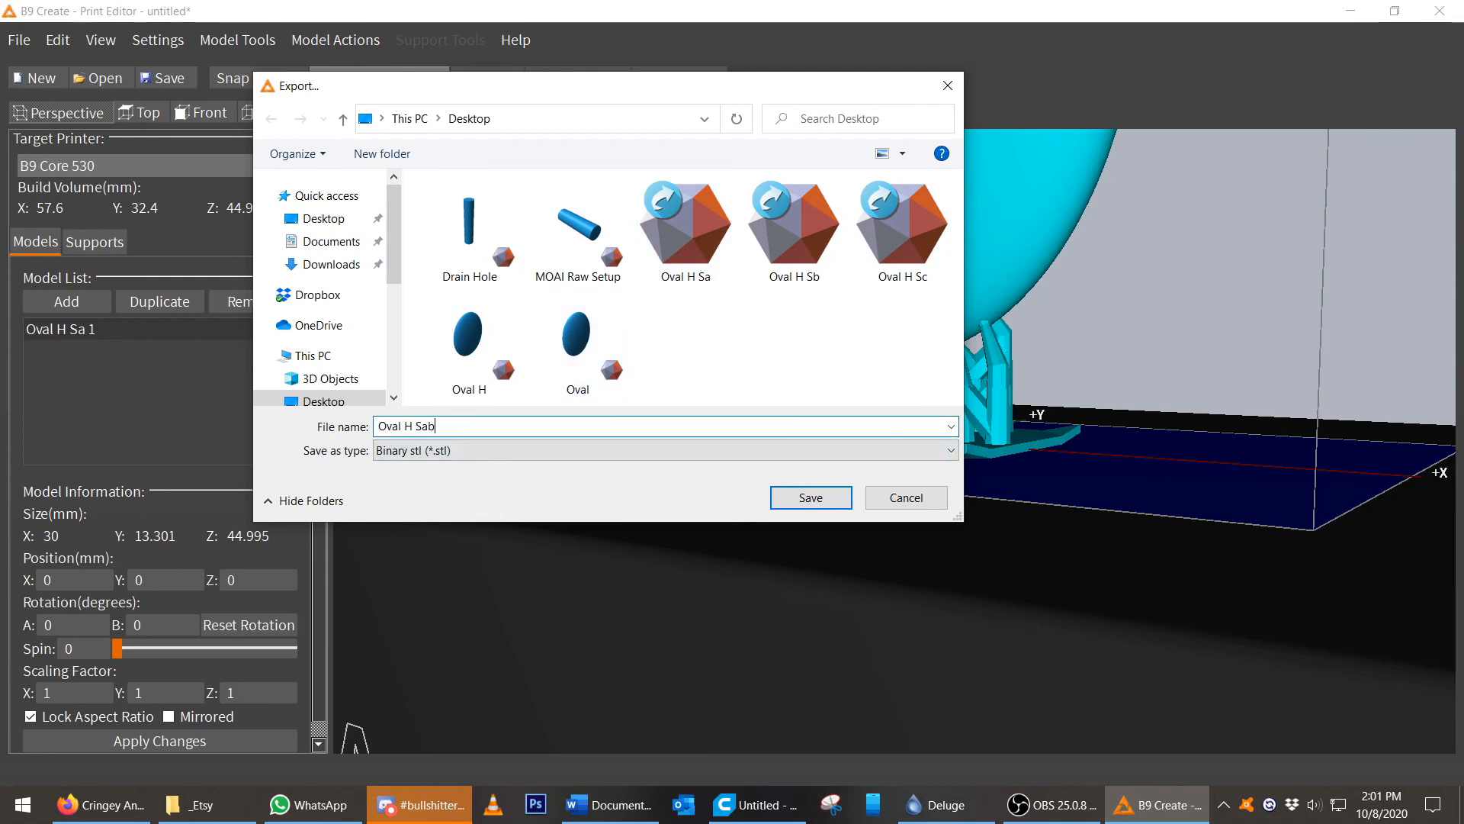
click(811, 497)
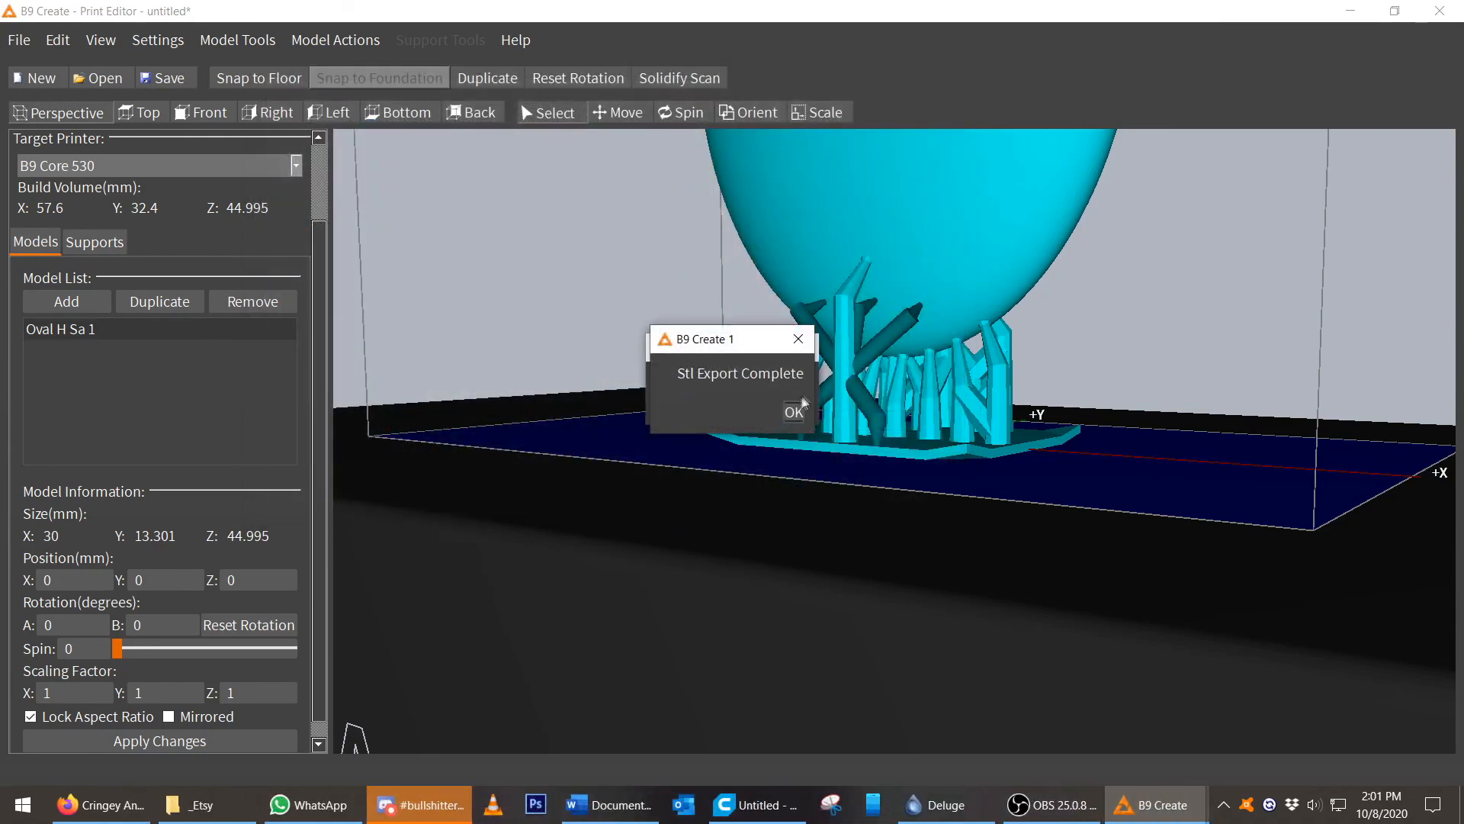